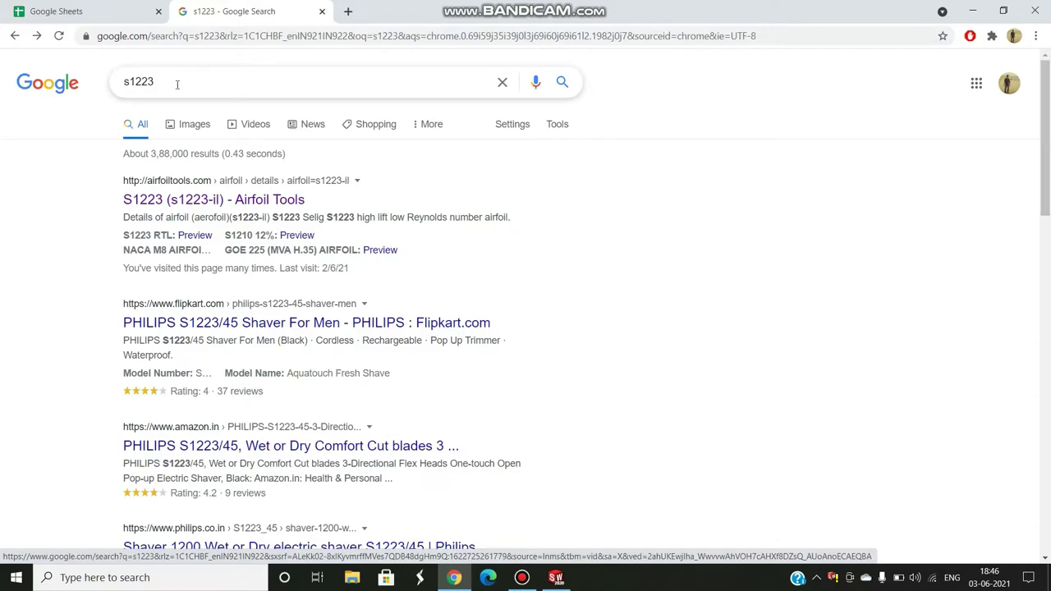
- Open the S1223 page on Airfoil Tools and copy all of its Dat file coordinates
click(221, 201)
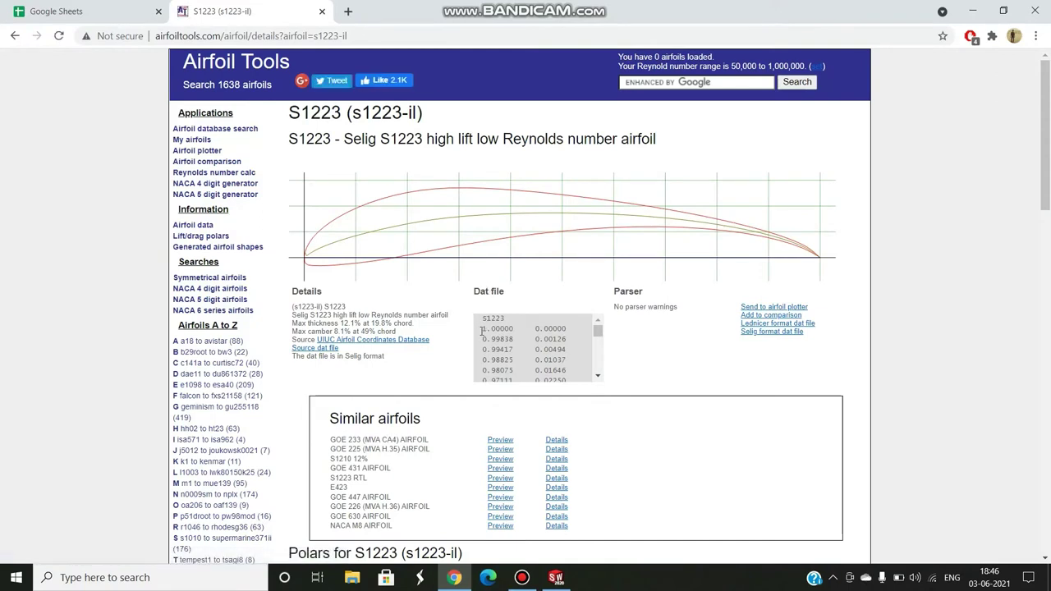
drag(493, 328, 582, 394)
right_click(526, 351)
click(542, 359)
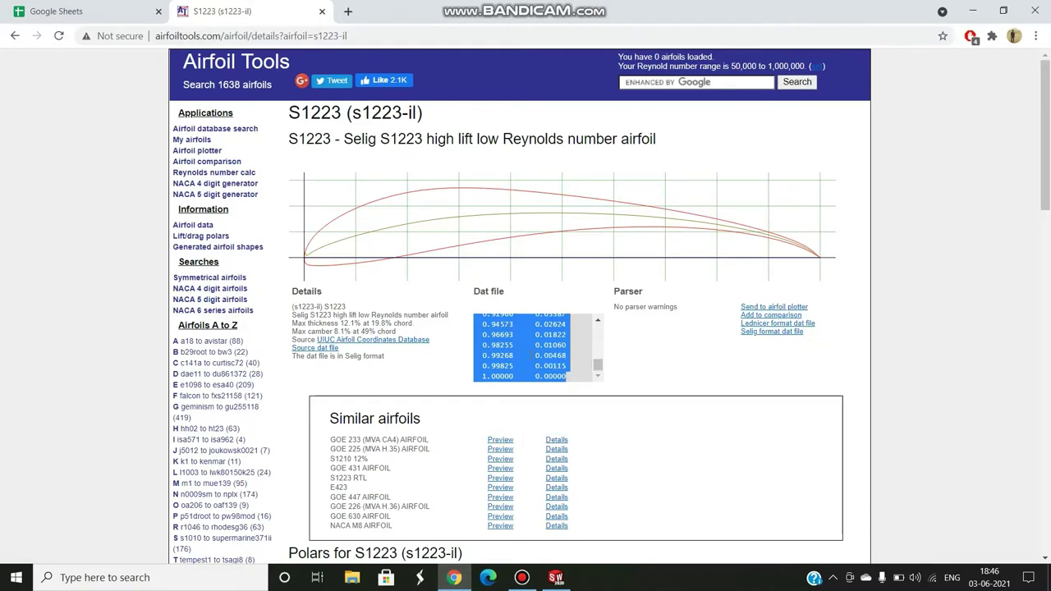
- Paste the S1223 coordinates into A1 of a new blank spreadsheet and widen column A
click(49, 12)
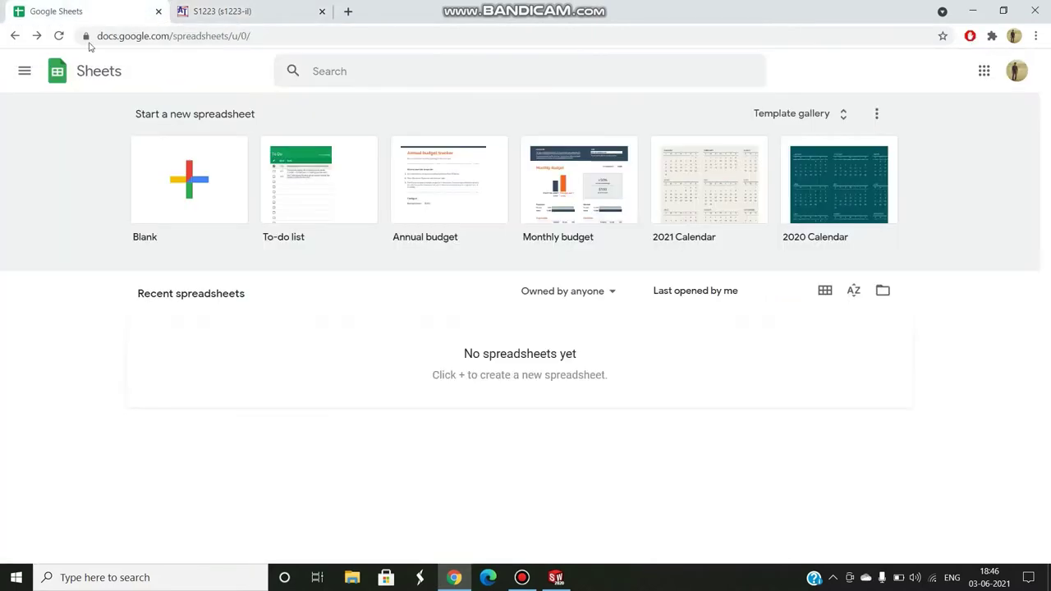
click(175, 197)
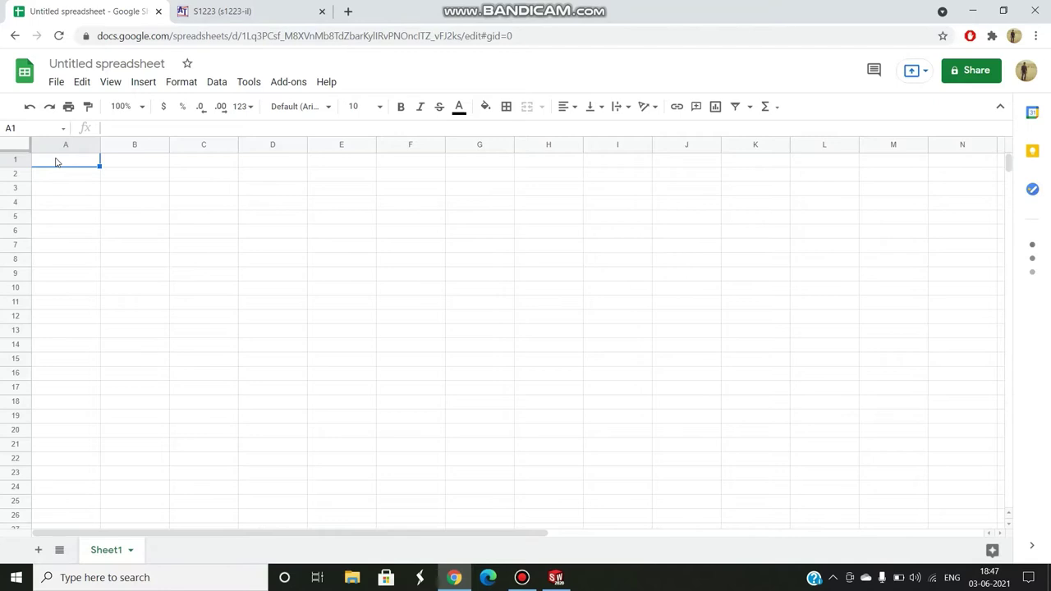
key(ctrl+v)
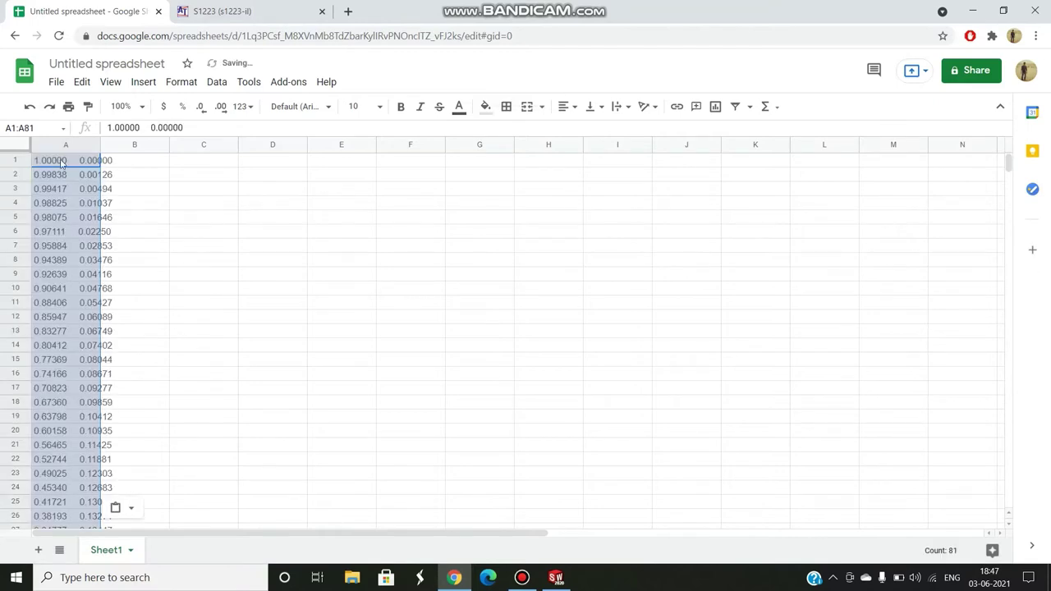
drag(100, 144, 127, 146)
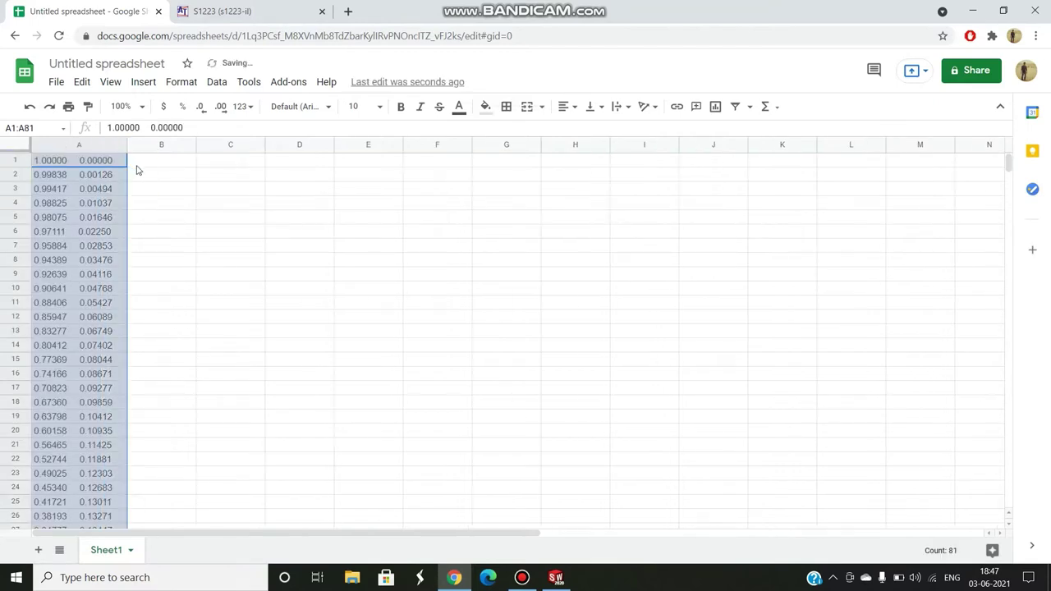
- Split the coordinate text into columns A and B, and enter 0 in cell C1
click(216, 82)
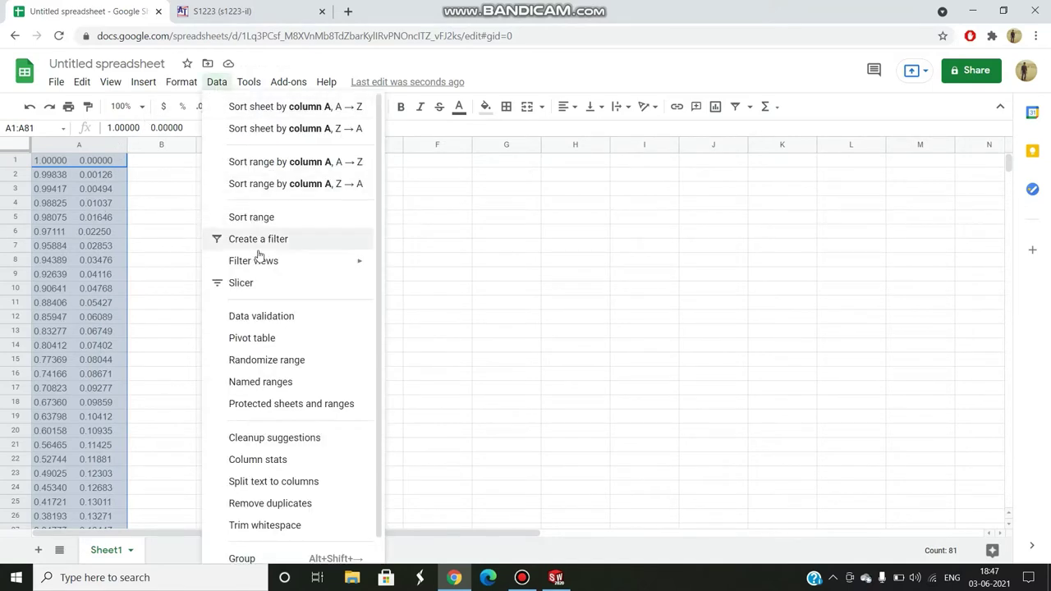
click(295, 486)
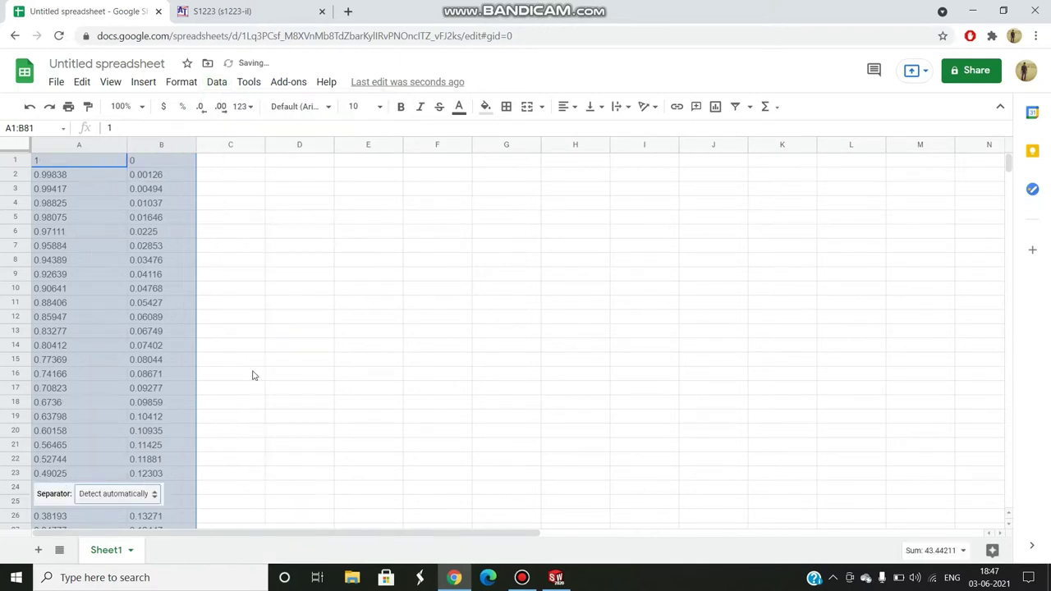
click(211, 165)
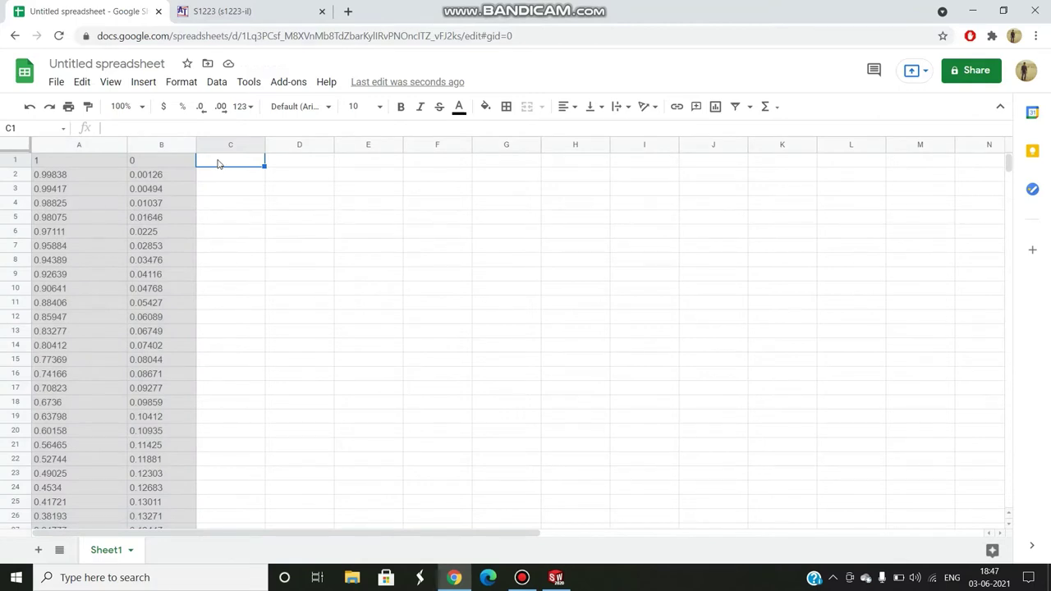
text(0)
key(ctrl+Return)
- Fill column C with 0 down to row 81, then select A1:C81
drag(263, 164, 246, 398)
click(205, 416)
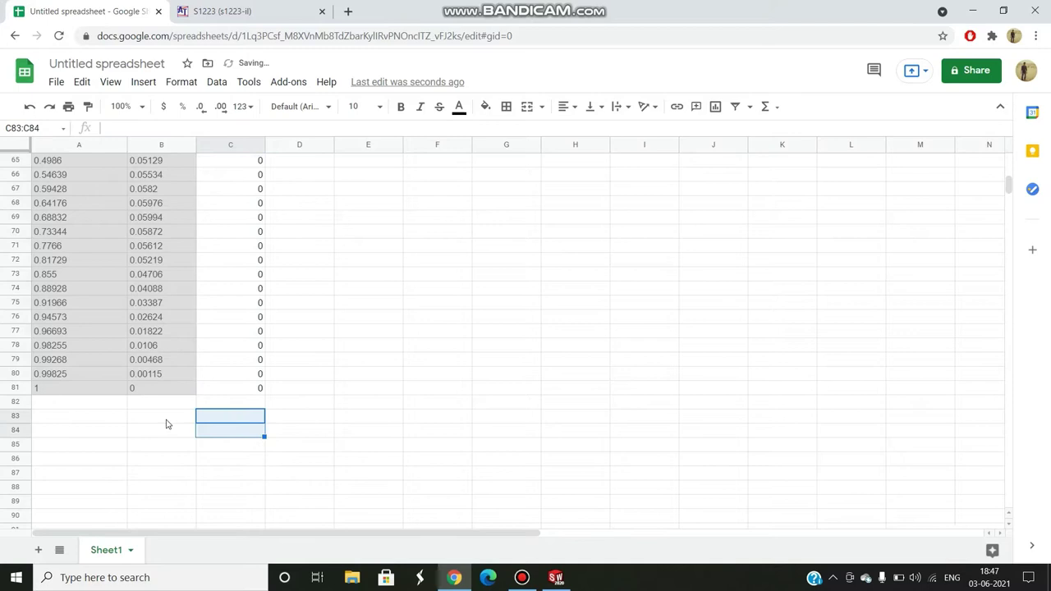
click(156, 414)
key(Up)
click(239, 402)
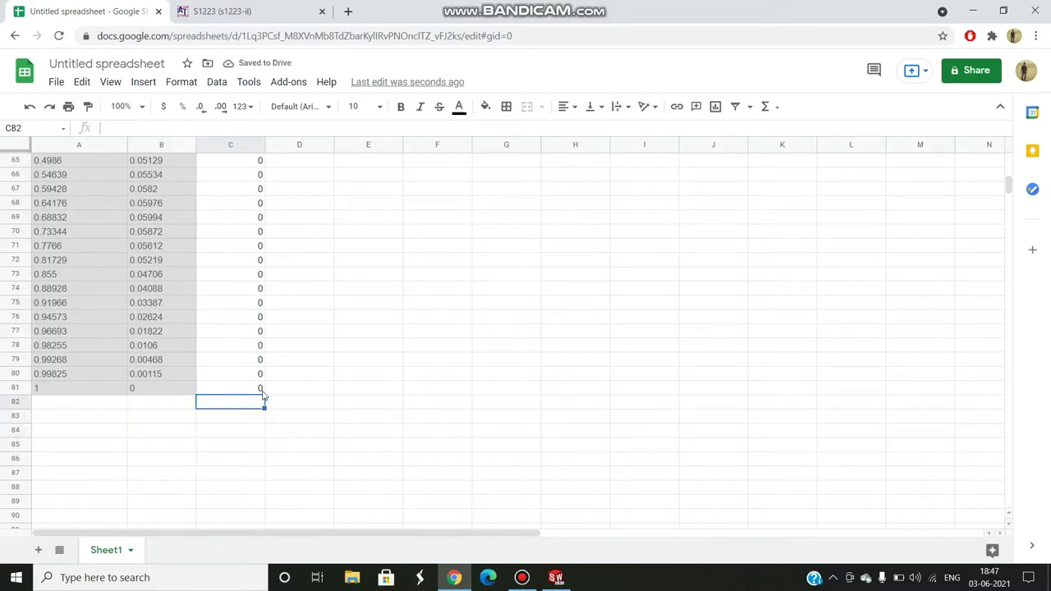
click(253, 394)
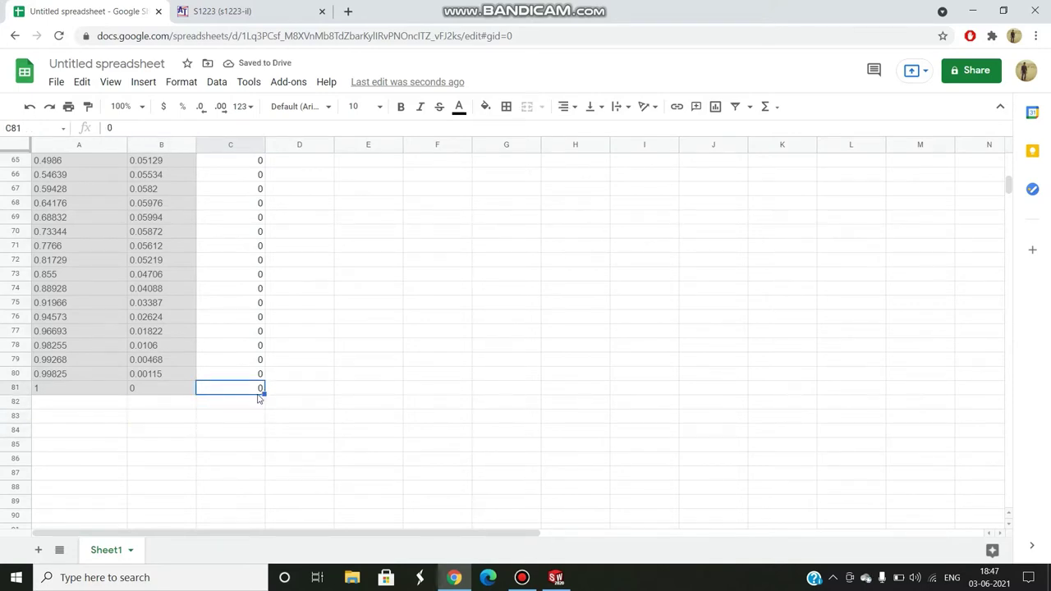
key(Down)
drag(251, 391, 105, 97)
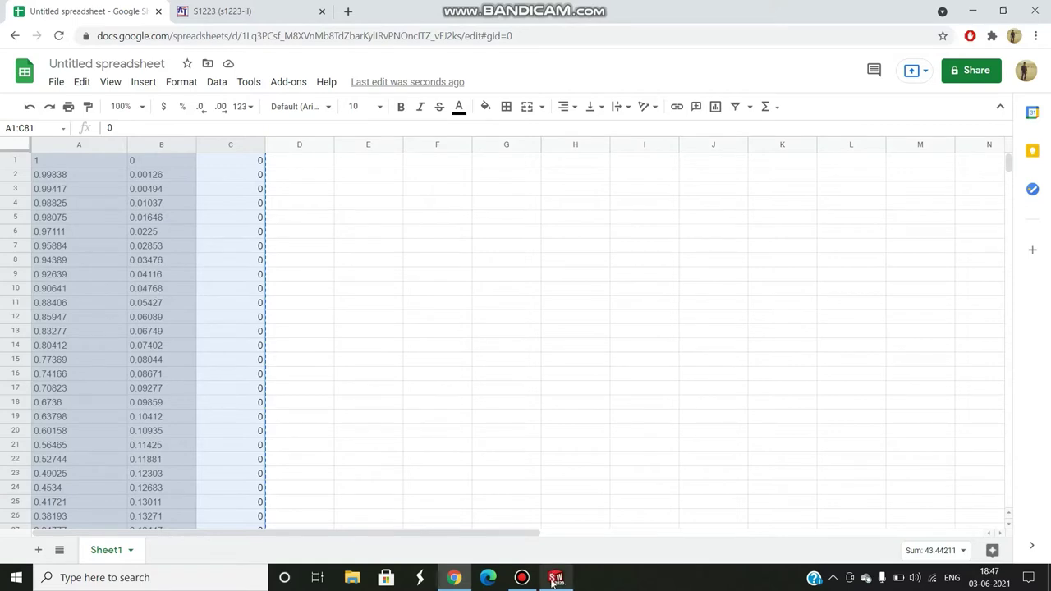
- Open a new Notepad window and paste the three-column S1223 coordinates into it
click(156, 585)
click(140, 367)
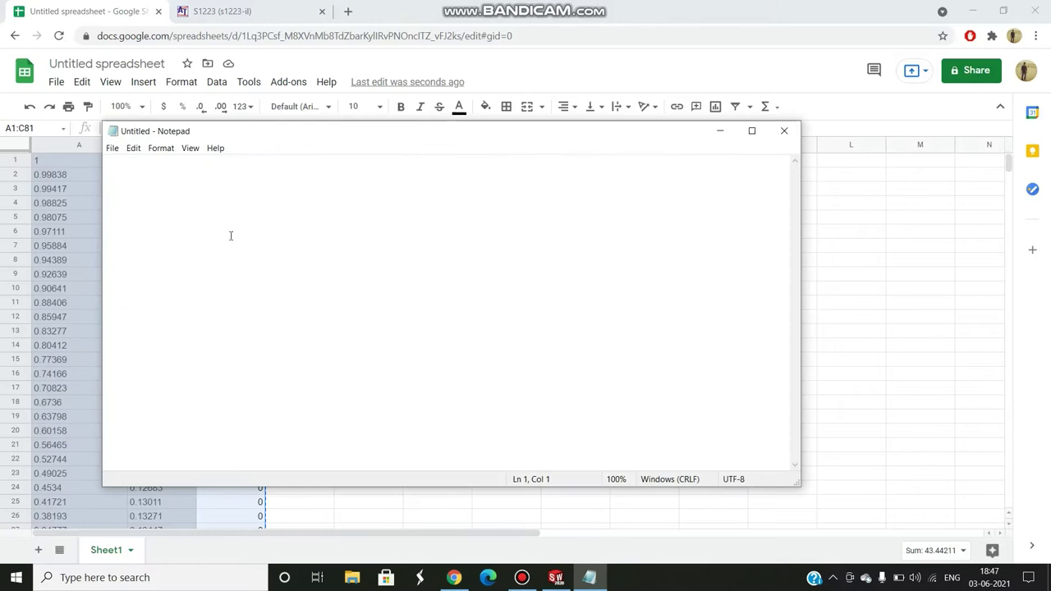
key(ctrl+v)
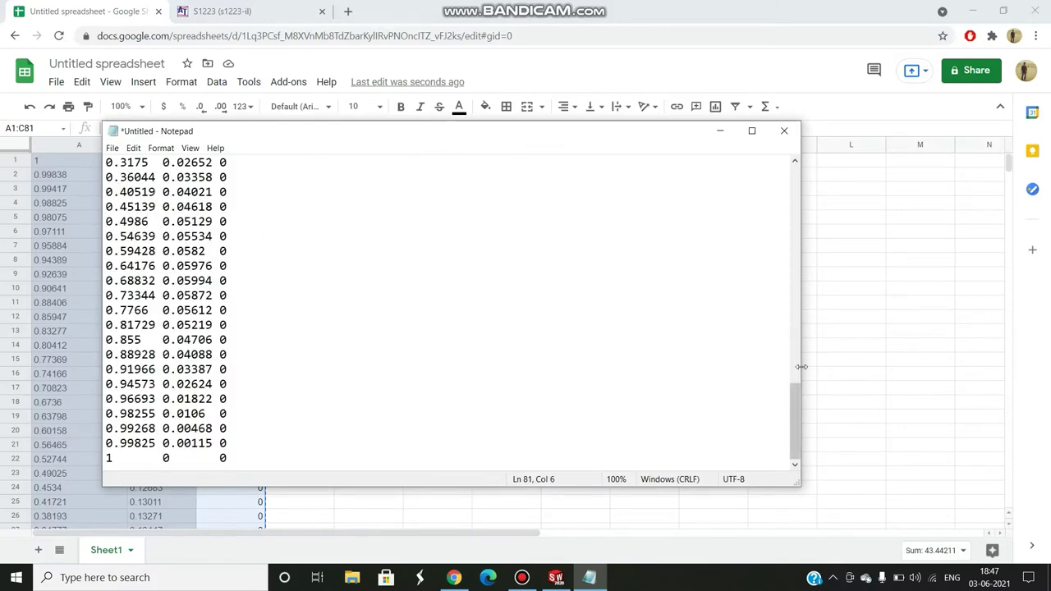
drag(793, 403, 805, 333)
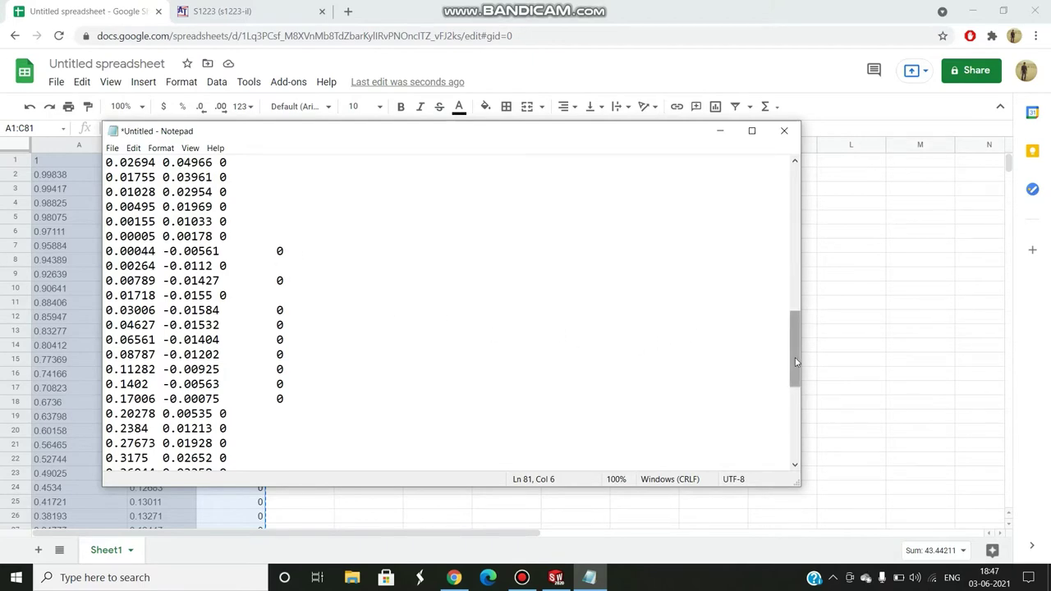
drag(794, 353, 805, 194)
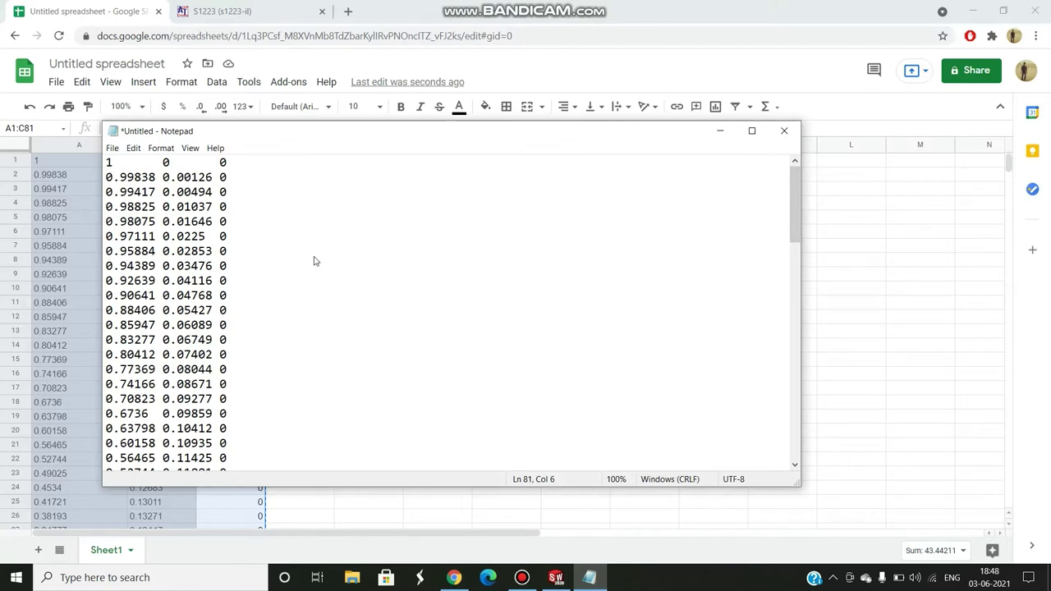
- Cancel saving the text as 's12' and close Notepad without saving
key(ctrl+s)
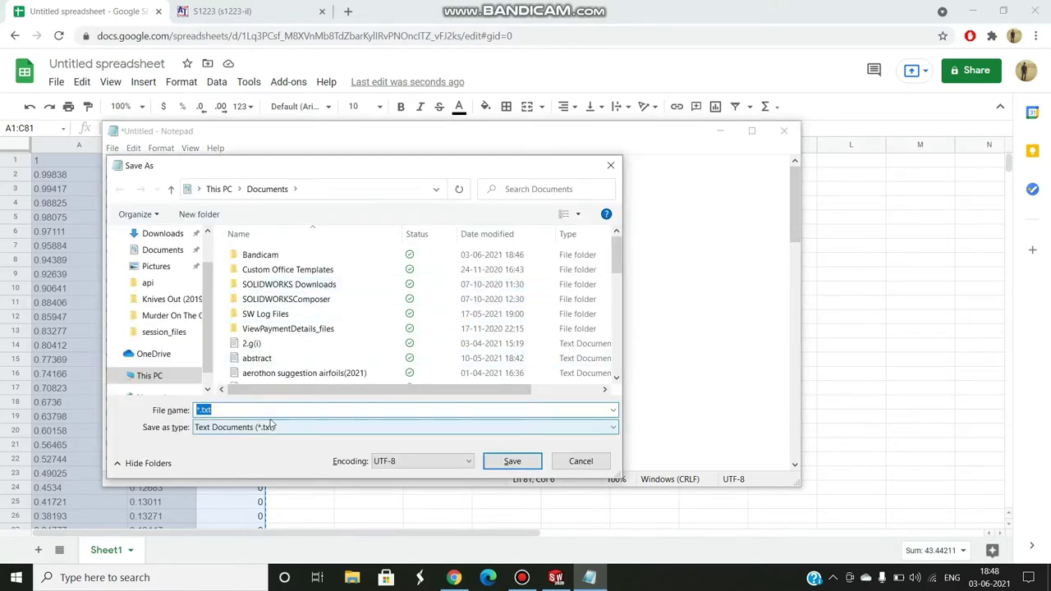
text(s1223)
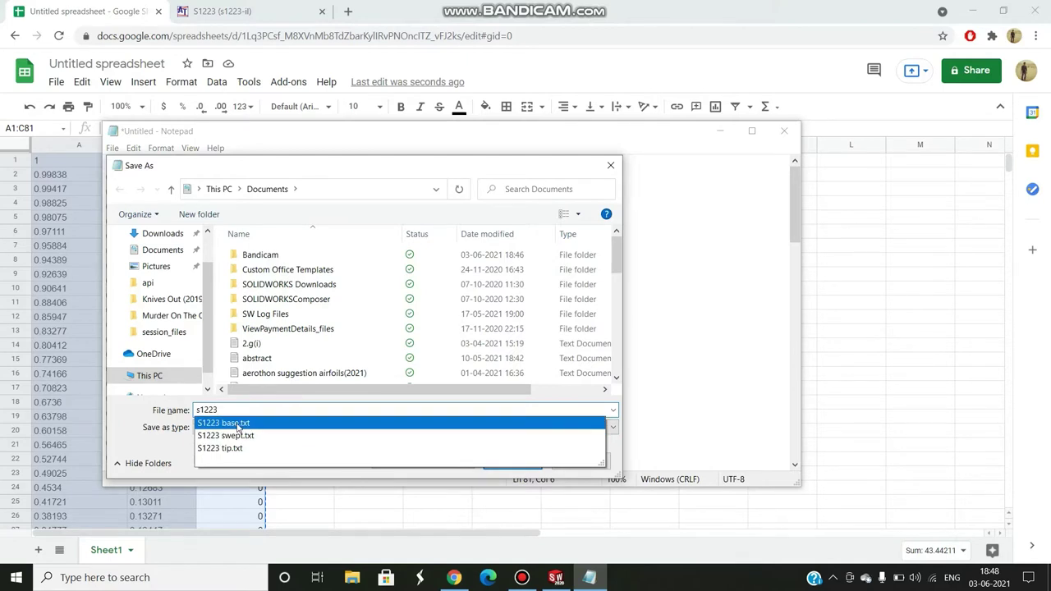
click(608, 166)
click(784, 131)
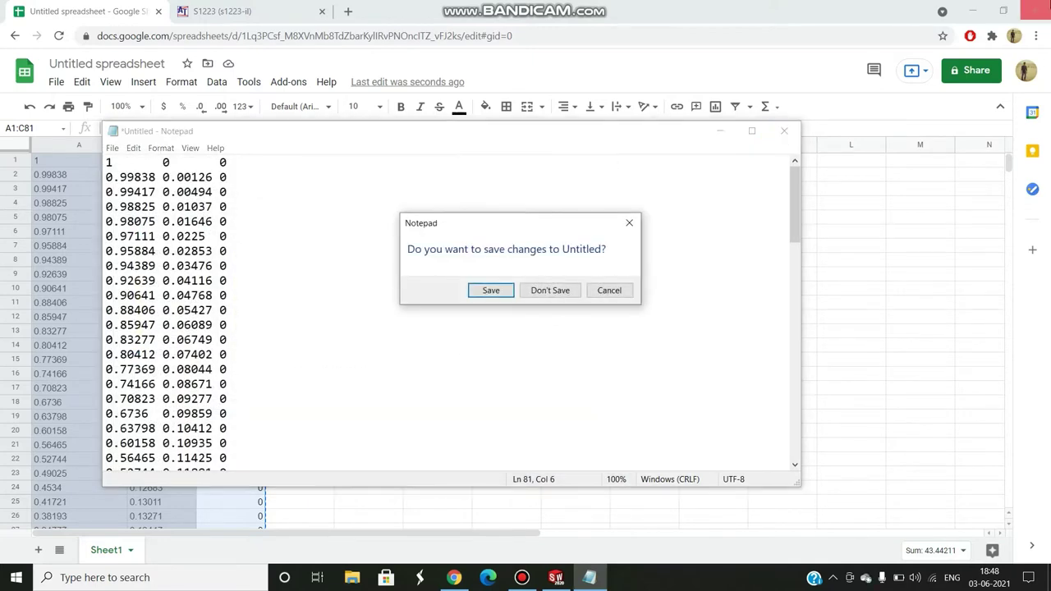
click(550, 290)
- Switch to SOLIDWORKS and start a new Part document
click(556, 578)
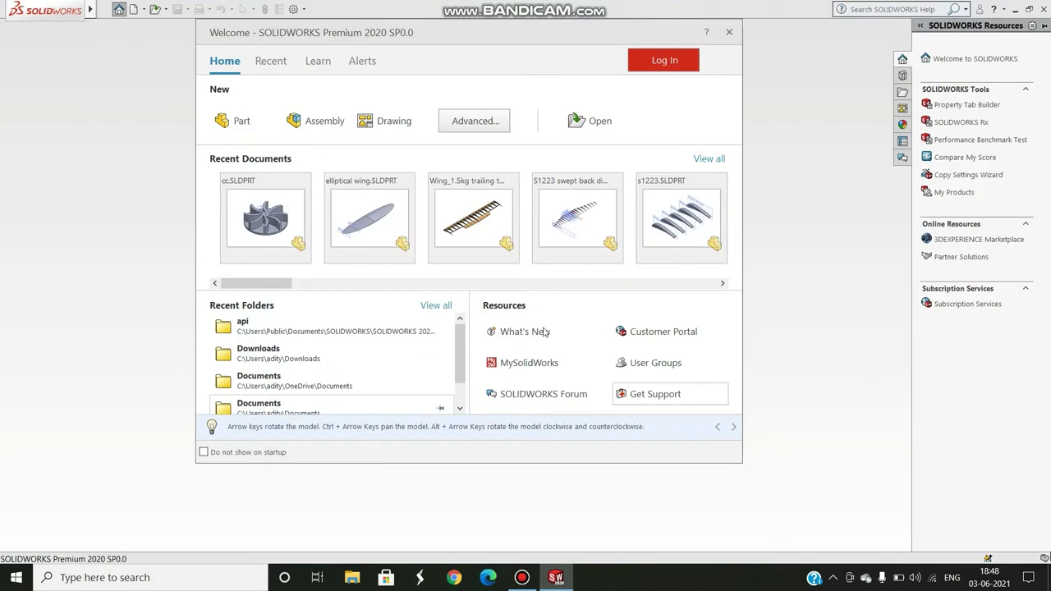
click(244, 122)
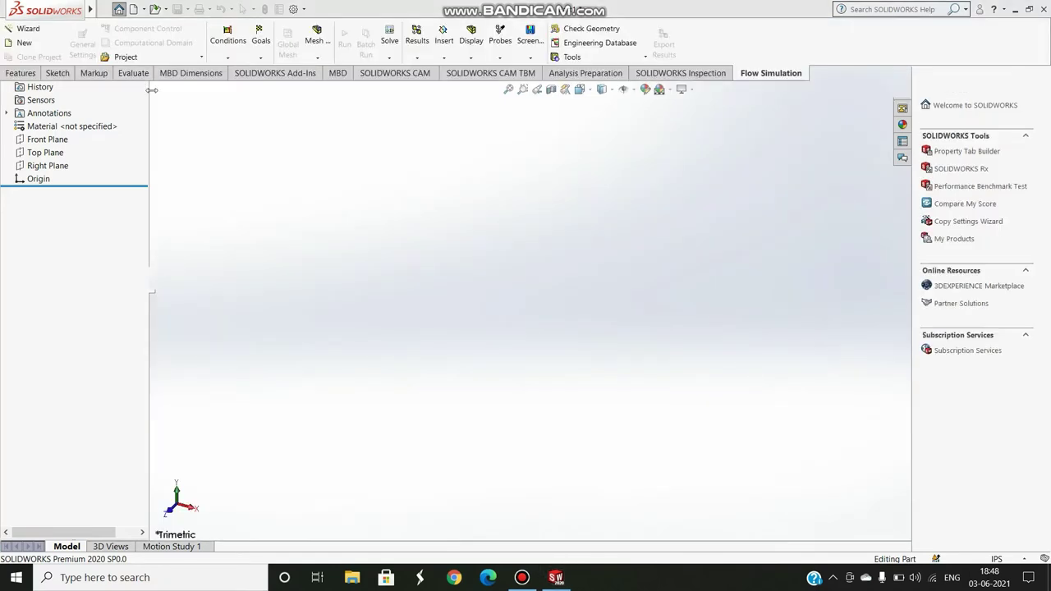
click(24, 73)
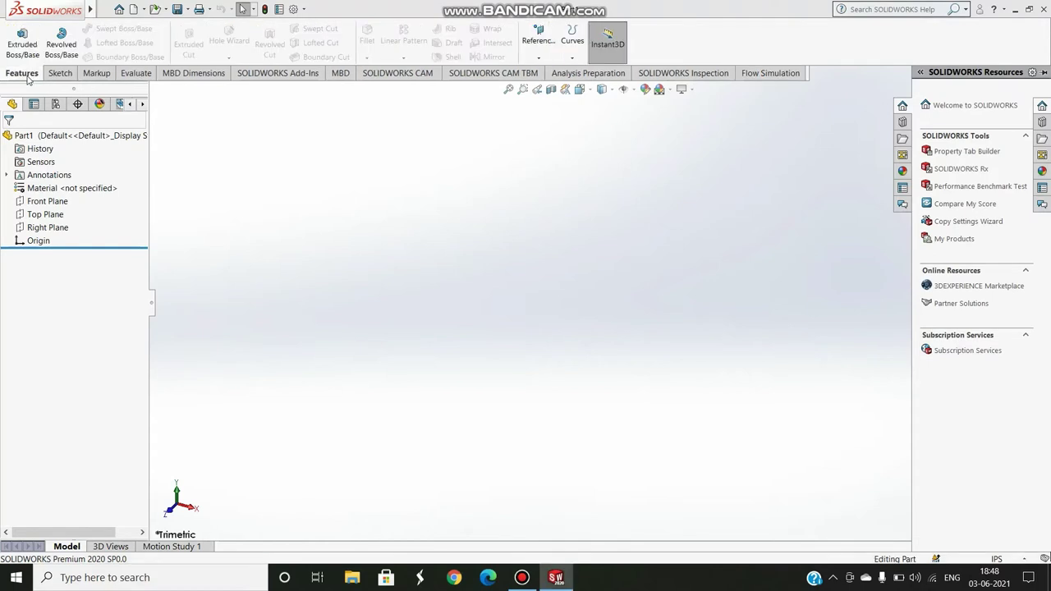
click(574, 57)
click(581, 72)
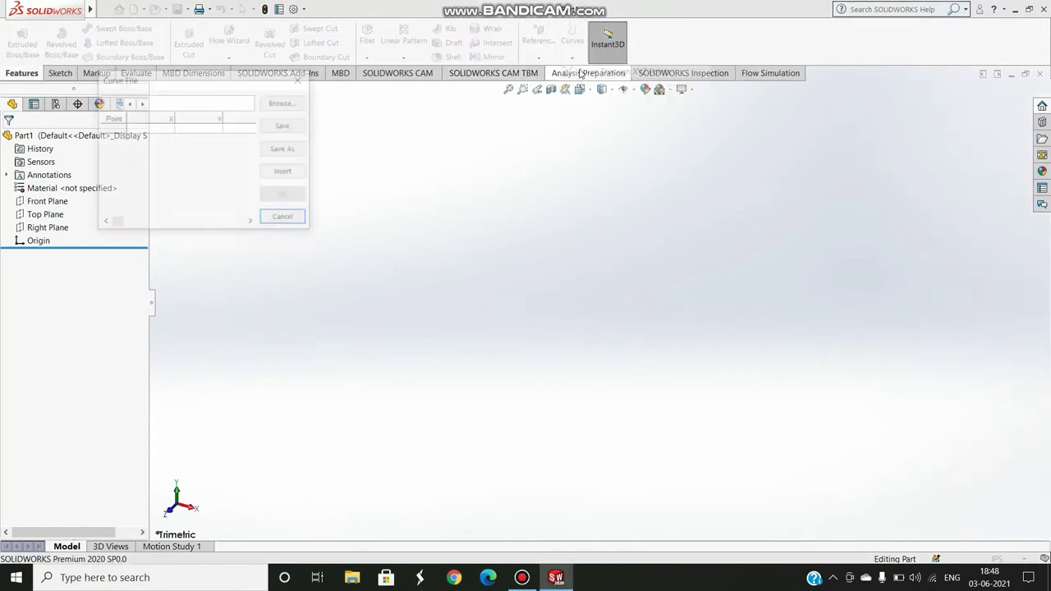
click(299, 103)
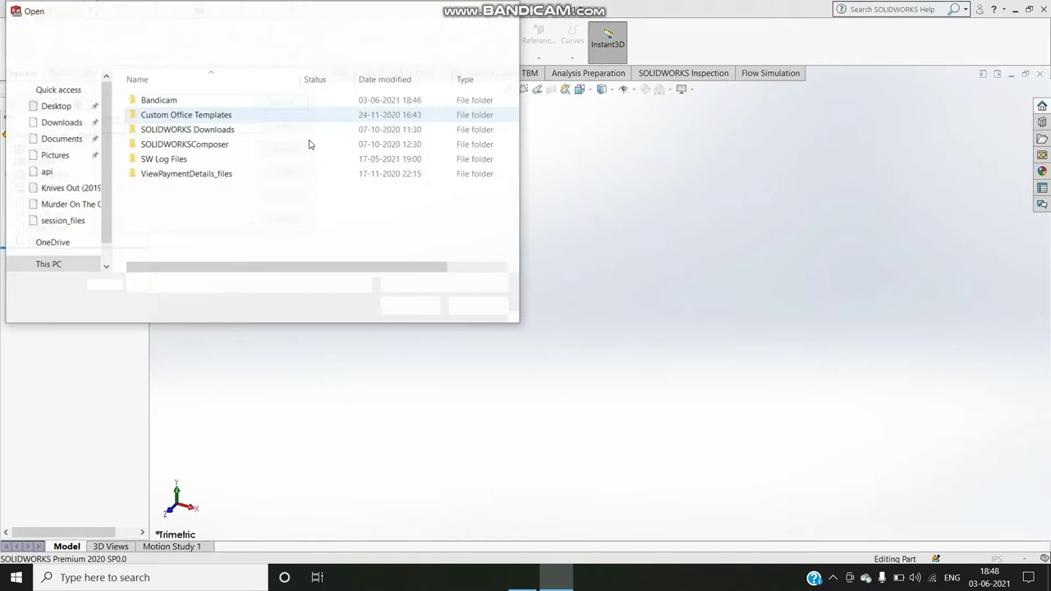
click(481, 285)
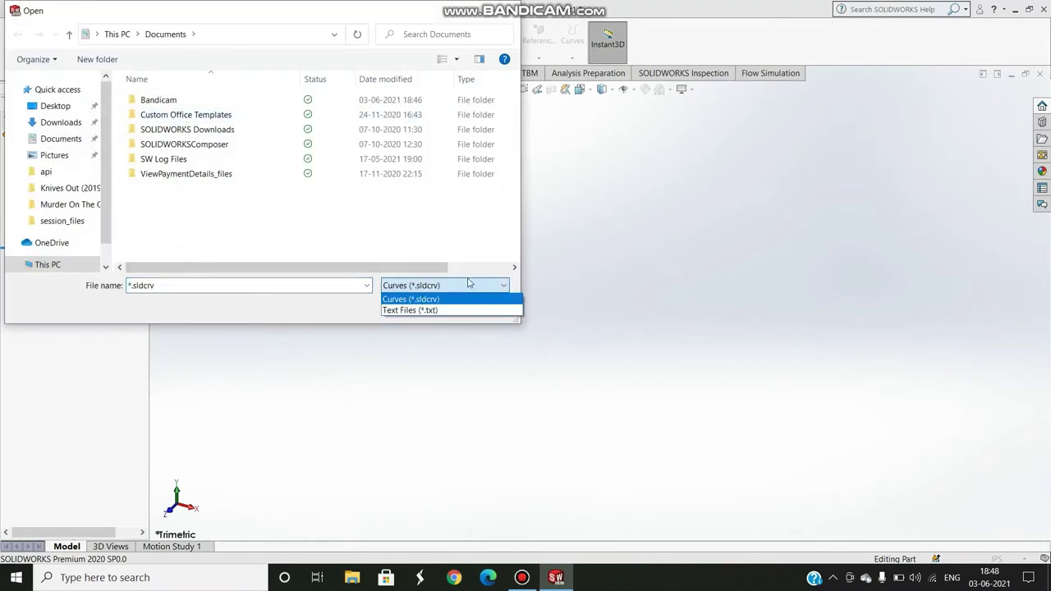
click(340, 285)
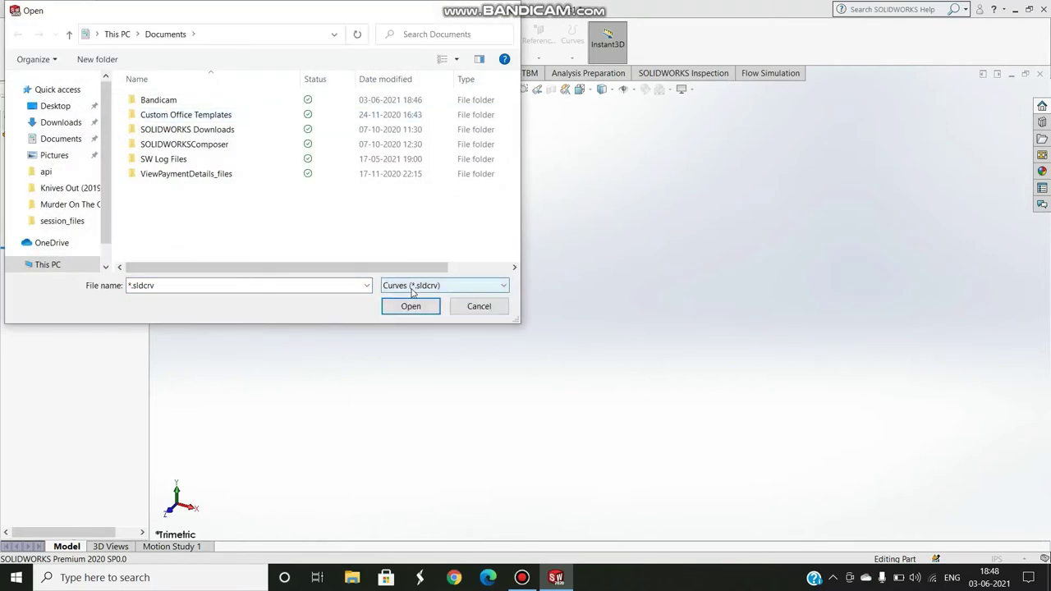
click(412, 287)
click(411, 309)
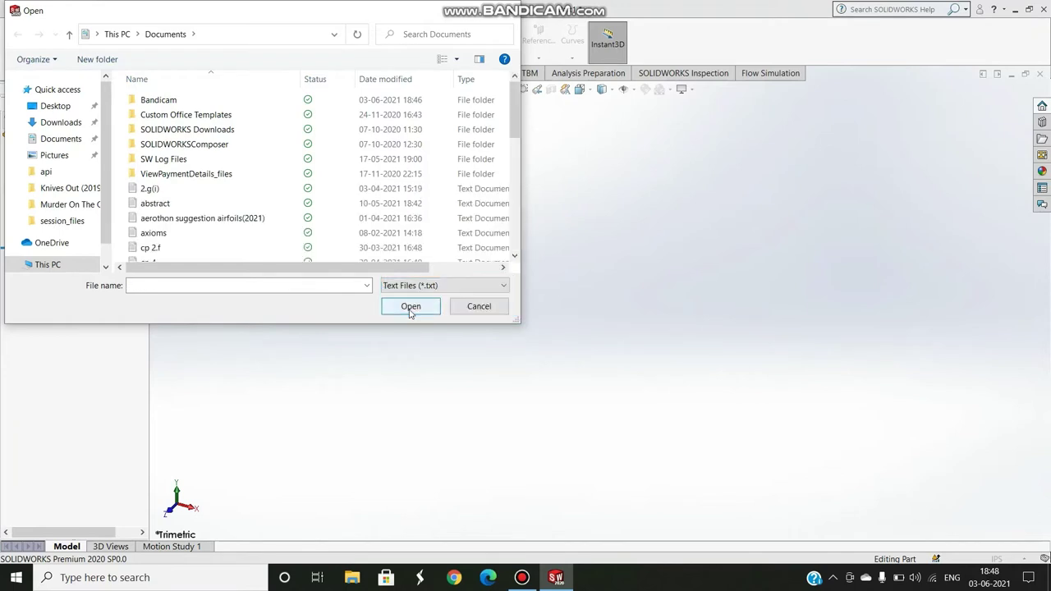
click(268, 203)
scroll(270, 206, down, 1)
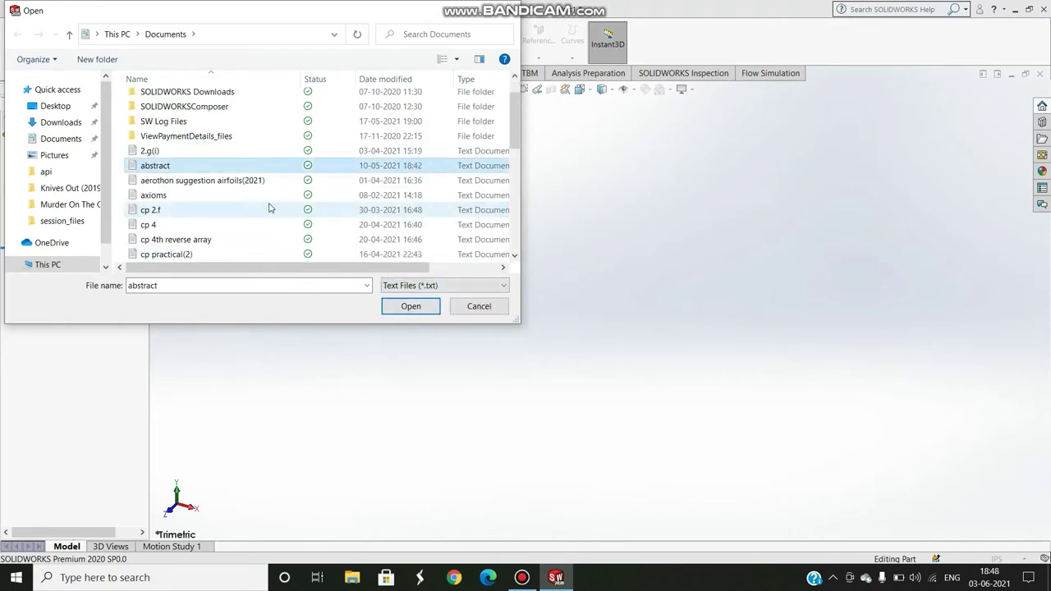
click(249, 195)
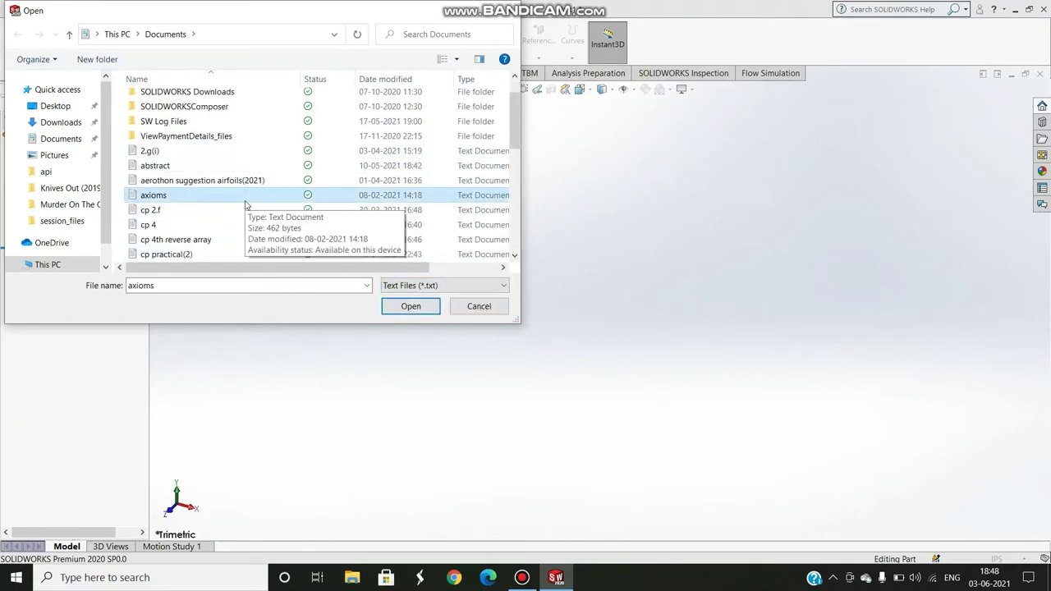
scroll(245, 204, down, 5)
click(193, 181)
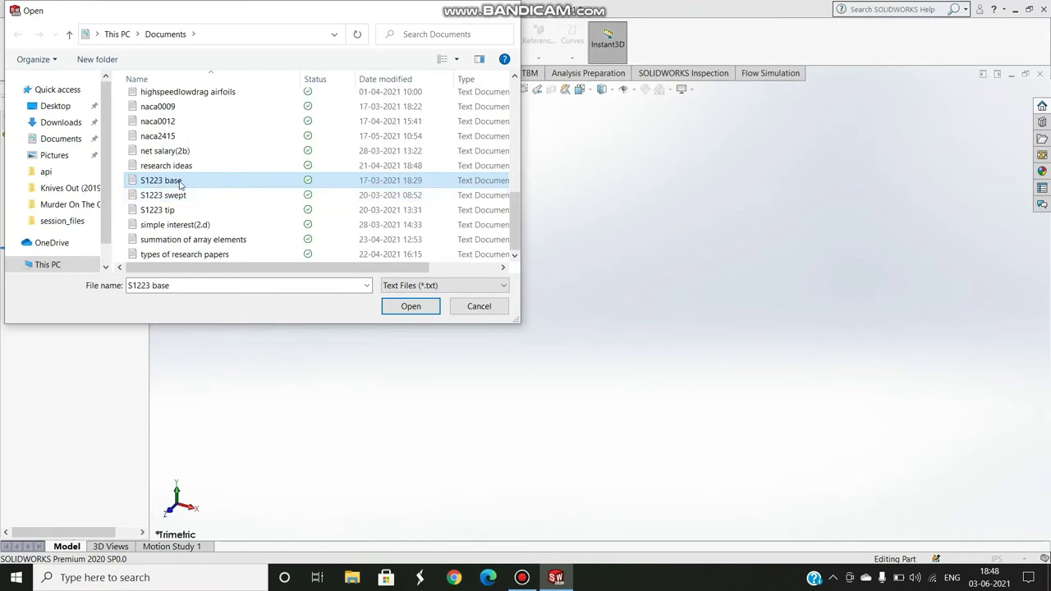
click(410, 306)
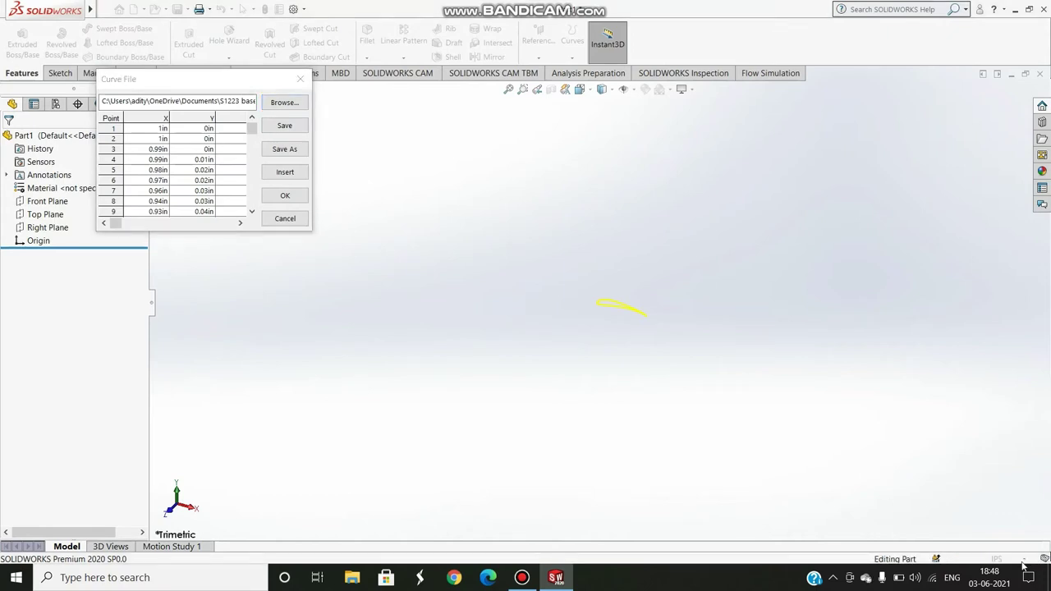
- Discard the pending curve and switch the part's units to MKS
click(301, 78)
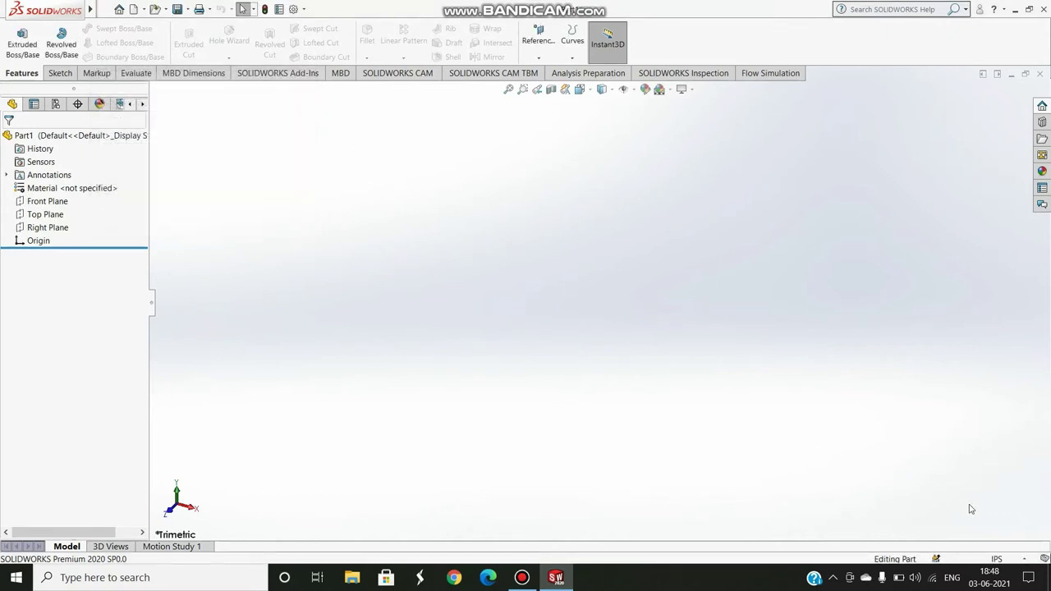
click(1004, 560)
click(945, 482)
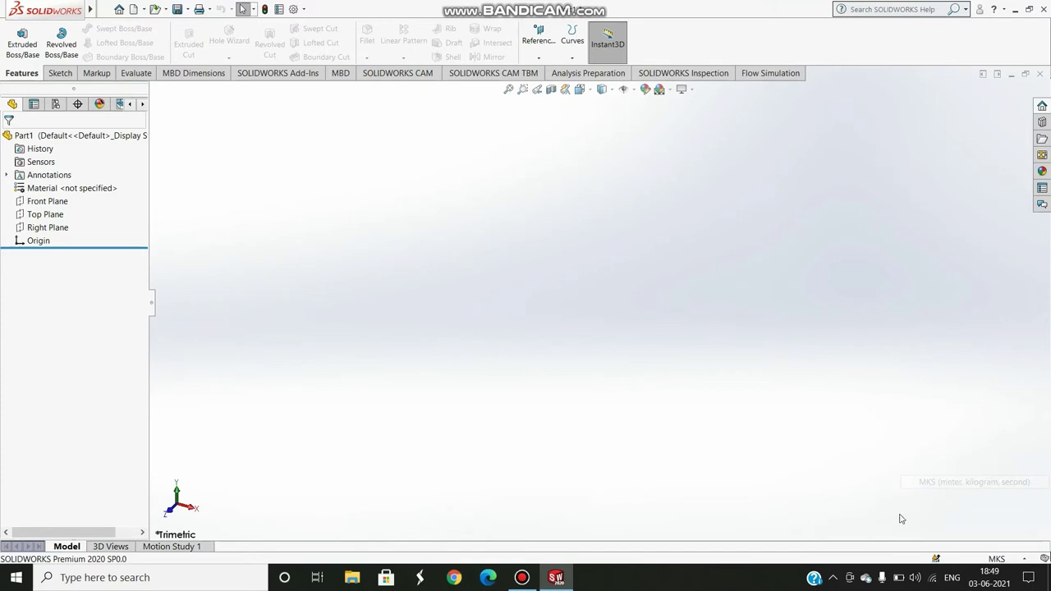
- Start a Curve Through XYZ Points and load the S1223 base text file
click(574, 58)
click(615, 70)
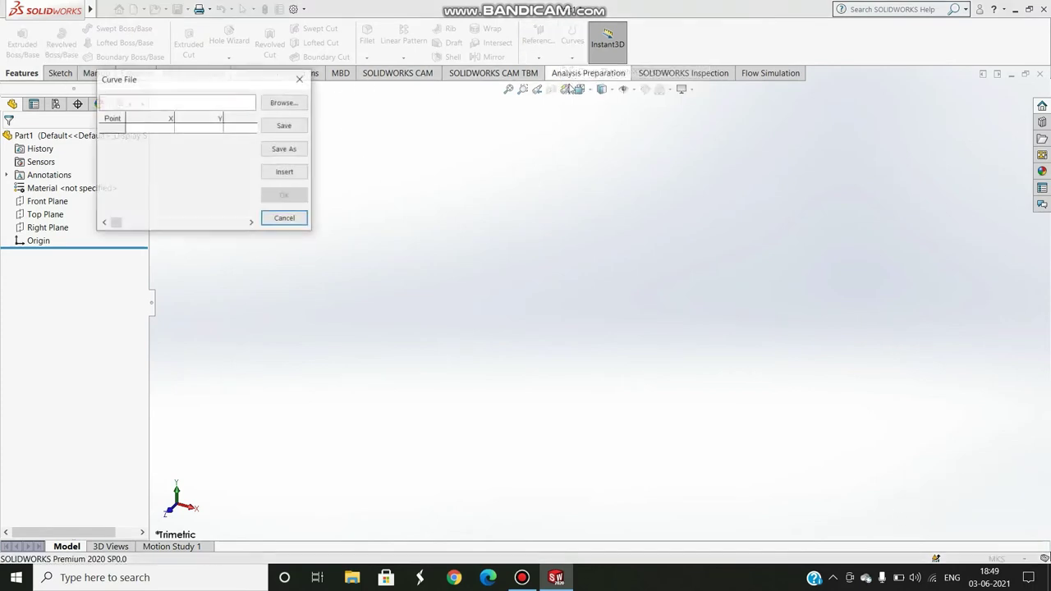
click(297, 103)
click(464, 288)
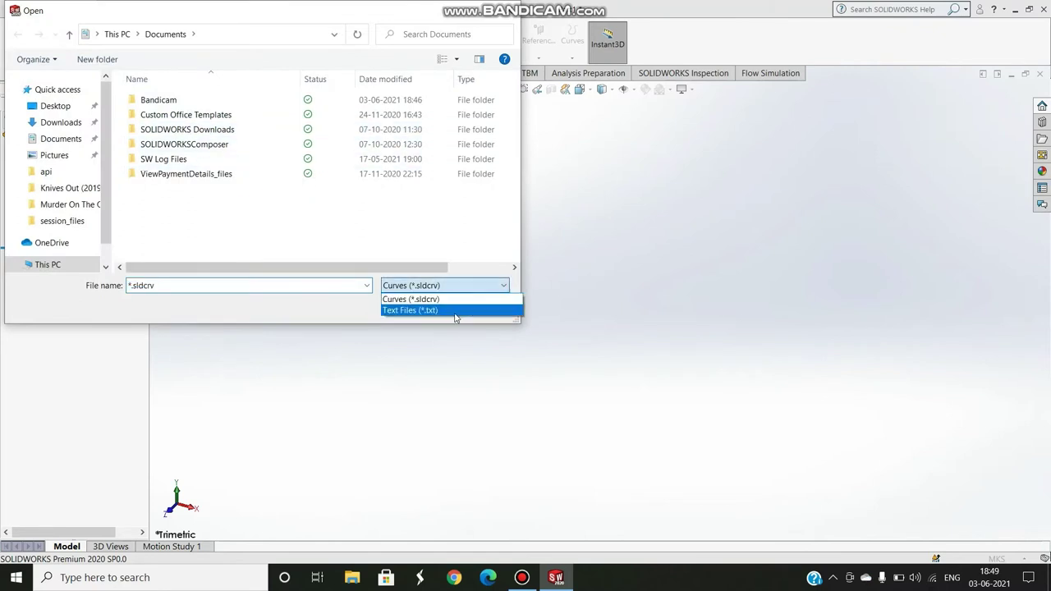
click(455, 314)
click(267, 207)
key(s)
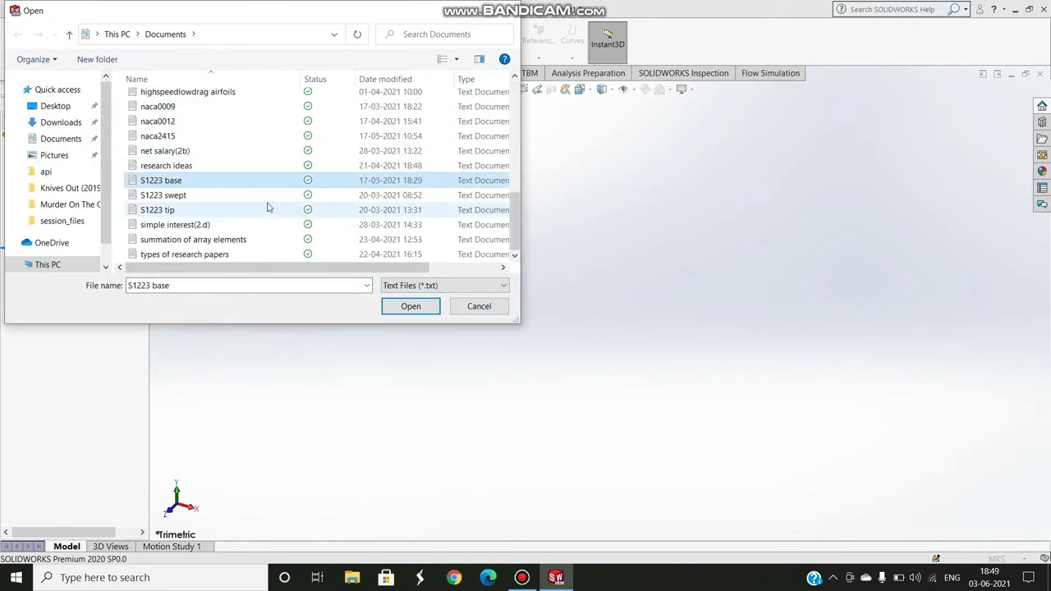
click(414, 306)
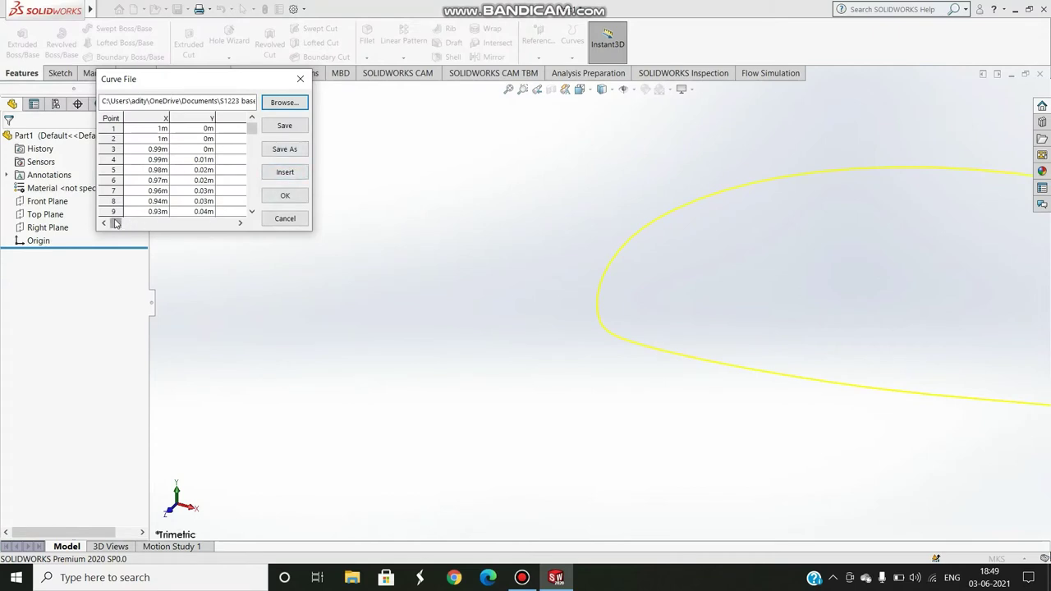
drag(120, 226, 198, 226)
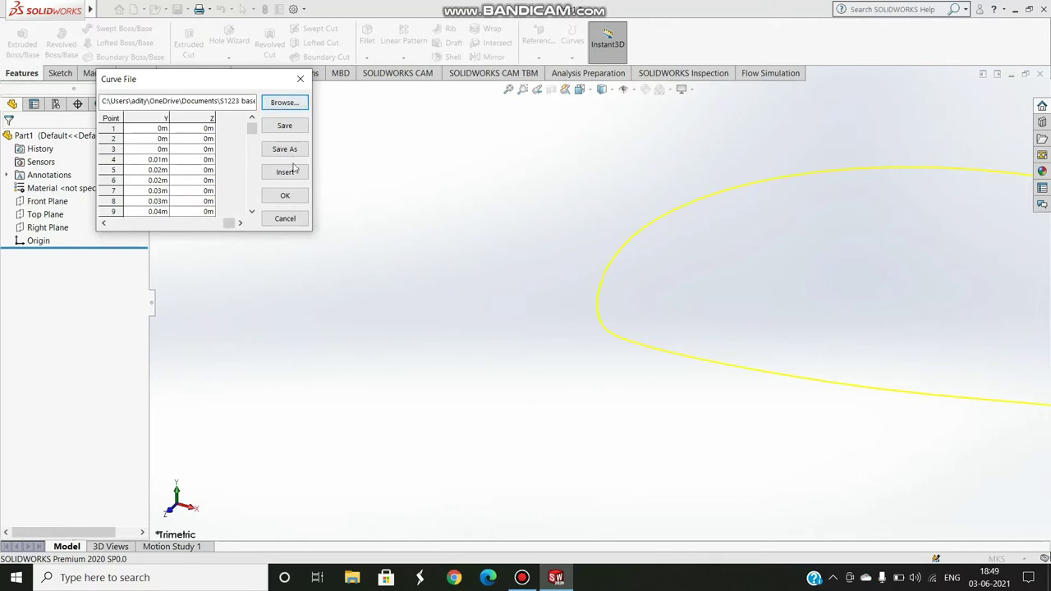
- Create Curve1 from the loaded S1223 points and show the Front Plane
click(284, 195)
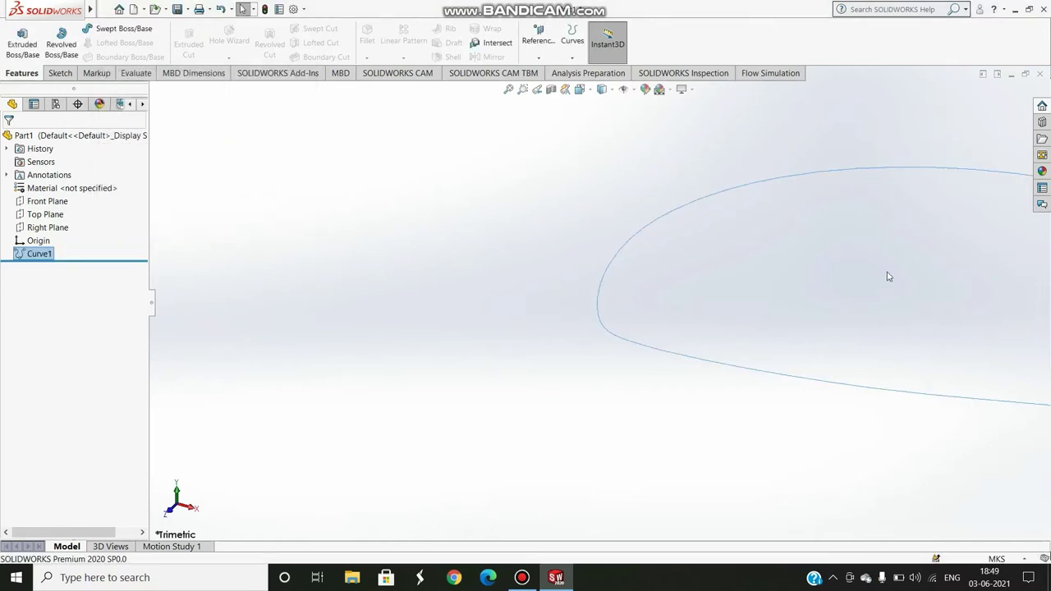
scroll(891, 280, up, 5)
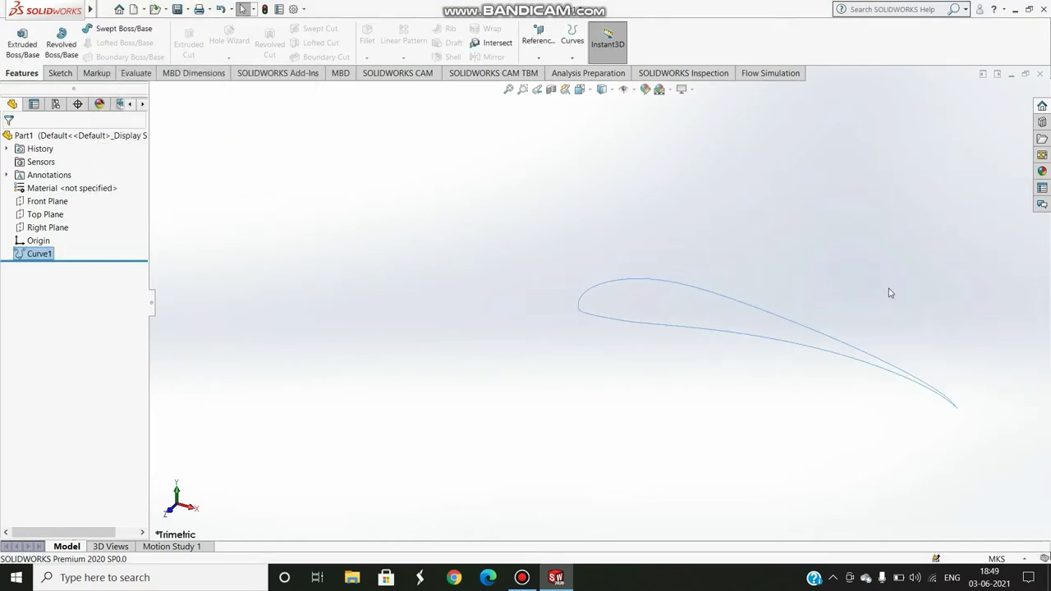
scroll(889, 293, down, 1)
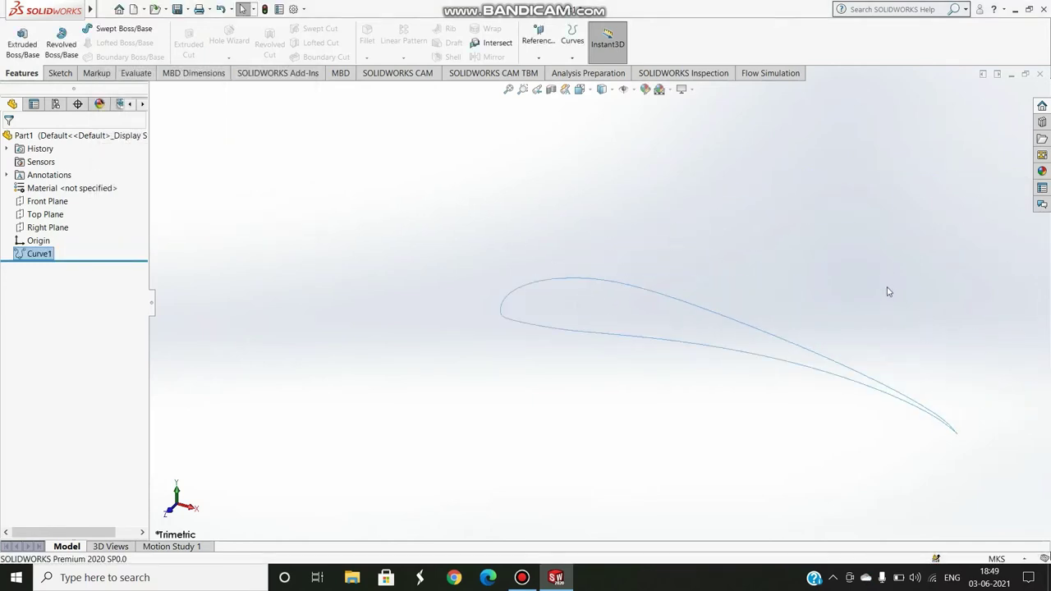
right_click(54, 203)
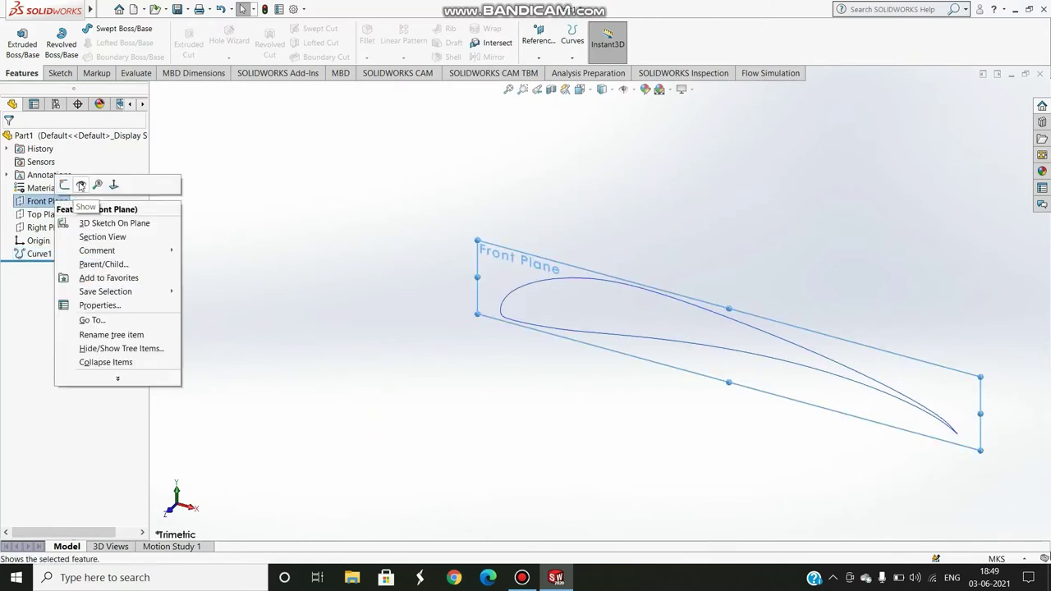
click(80, 185)
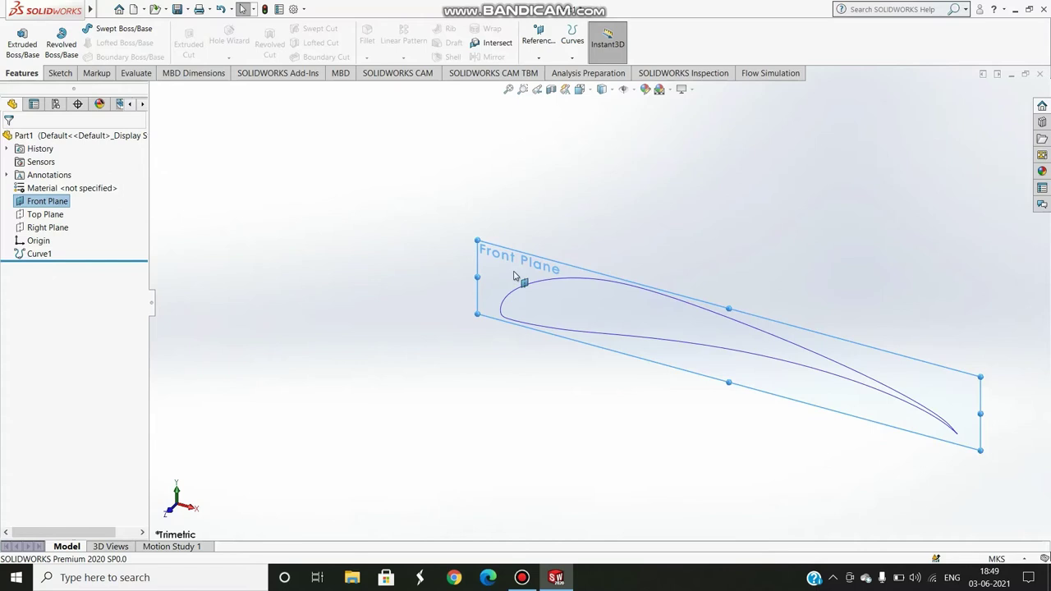
- Sketch on the Front Plane and convert Curve1 into the sketch as the S1223 outline
click(64, 74)
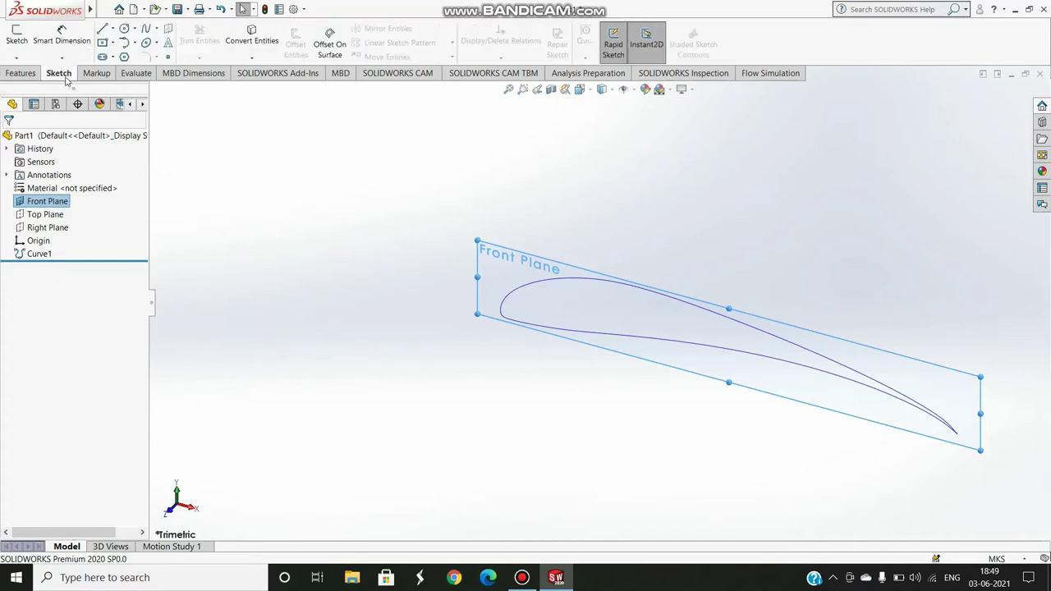
click(16, 37)
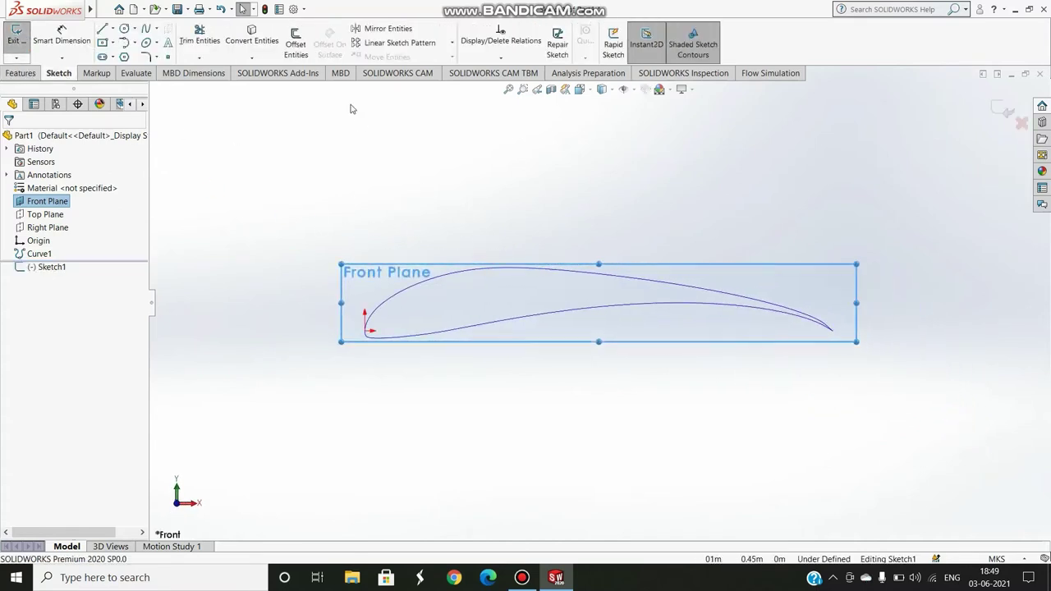
click(258, 42)
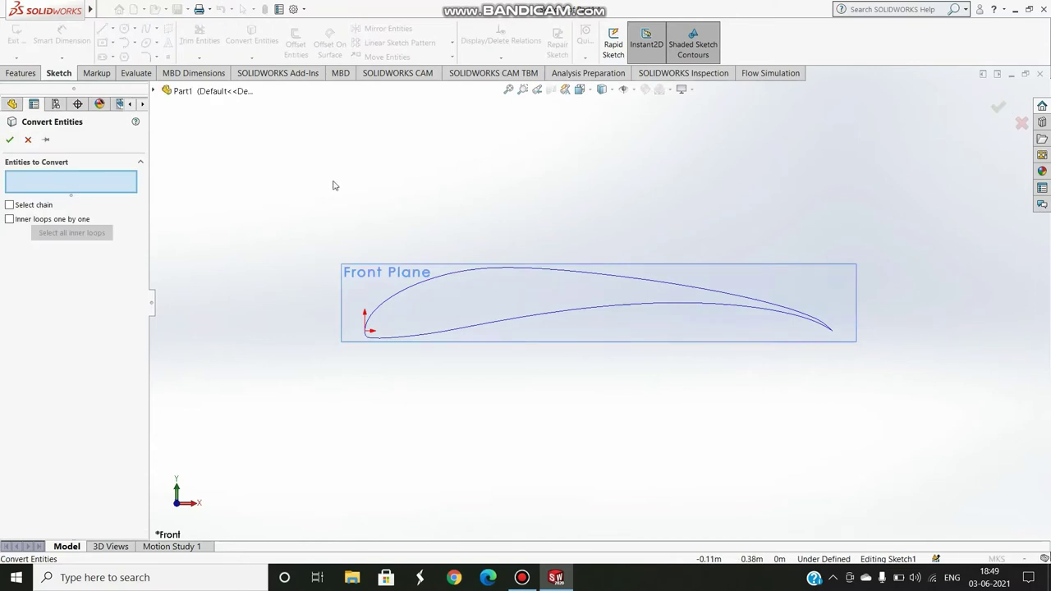
click(427, 285)
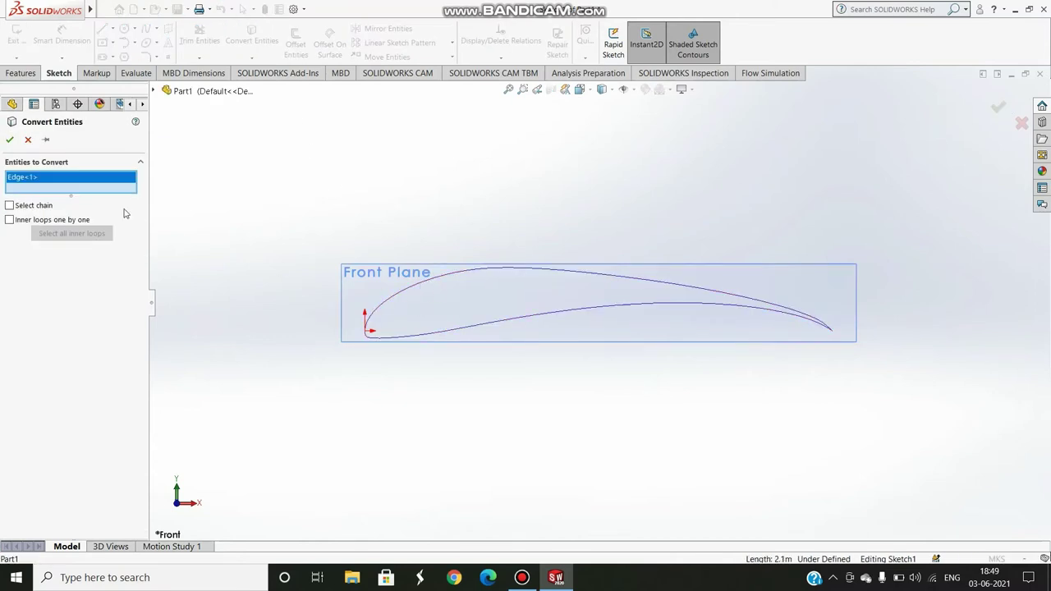
click(9, 140)
scroll(646, 262, down, 1)
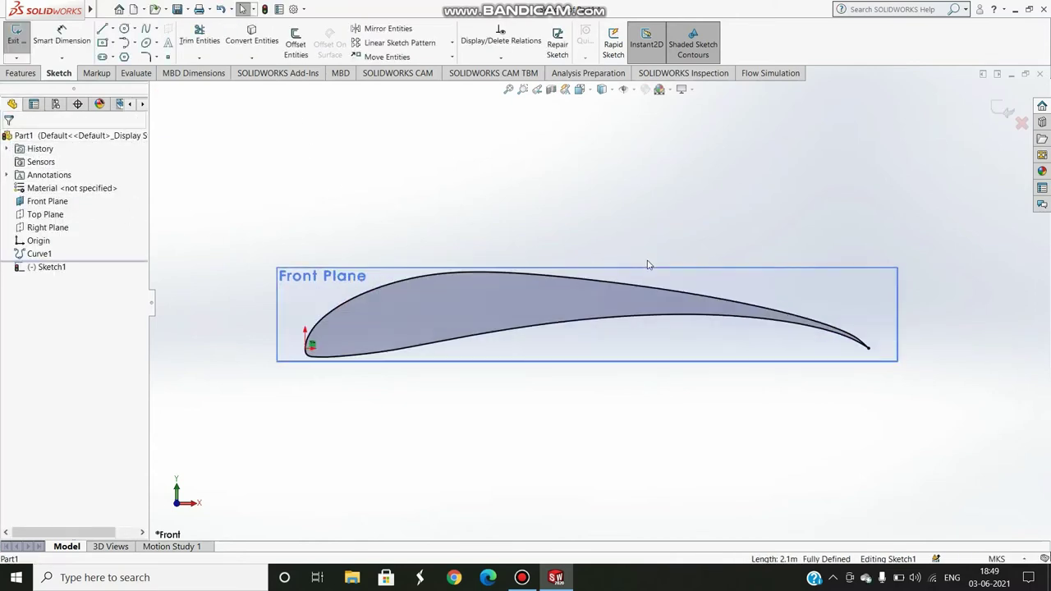
scroll(595, 302, up, 2)
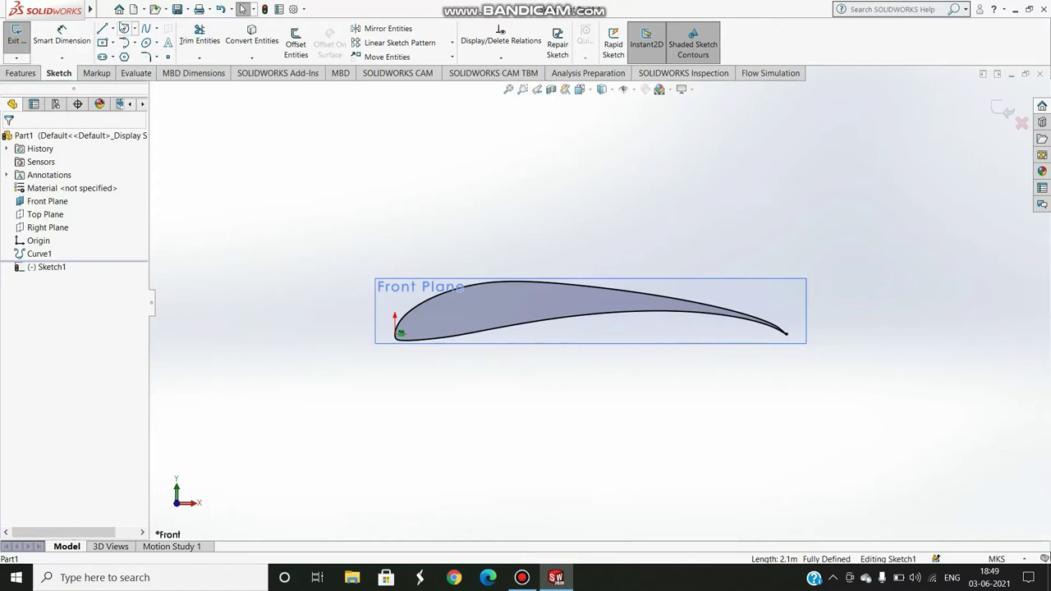
- Draw a construction centerline chord from the leading edge to the trailing edge
click(113, 29)
click(117, 48)
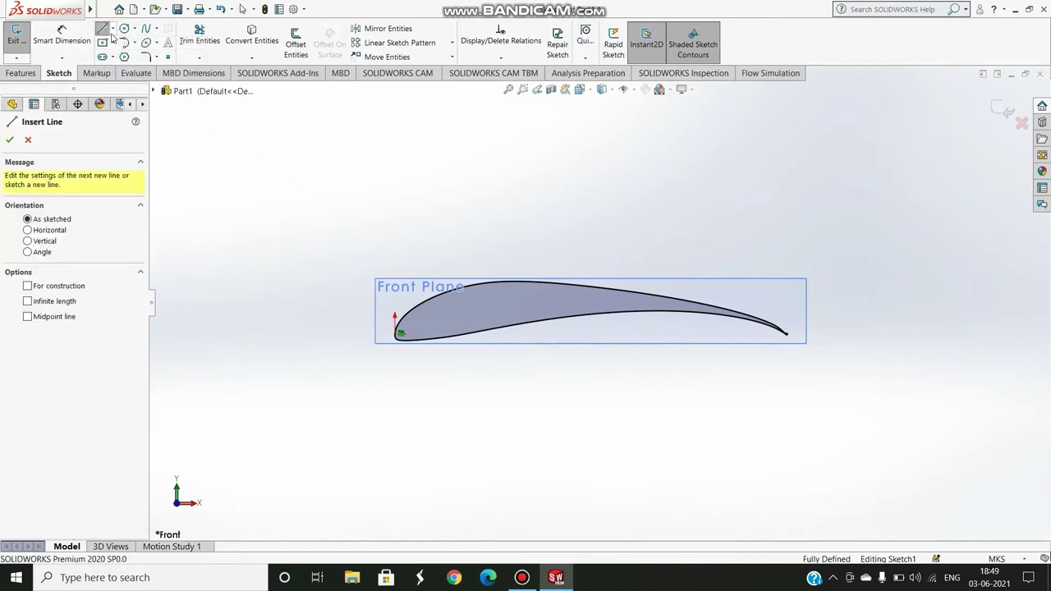
click(113, 30)
click(122, 59)
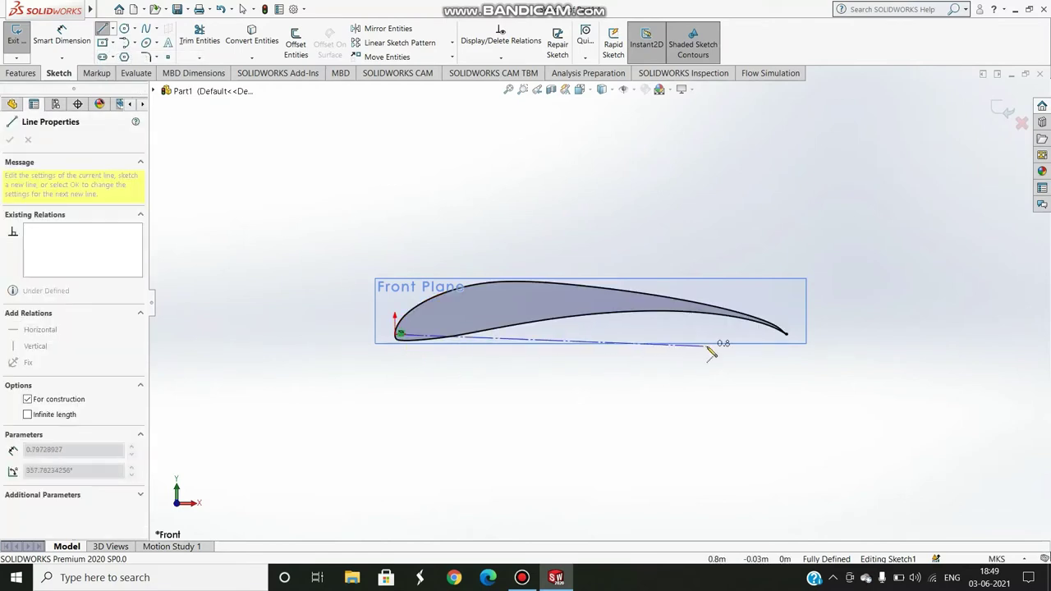
click(786, 335)
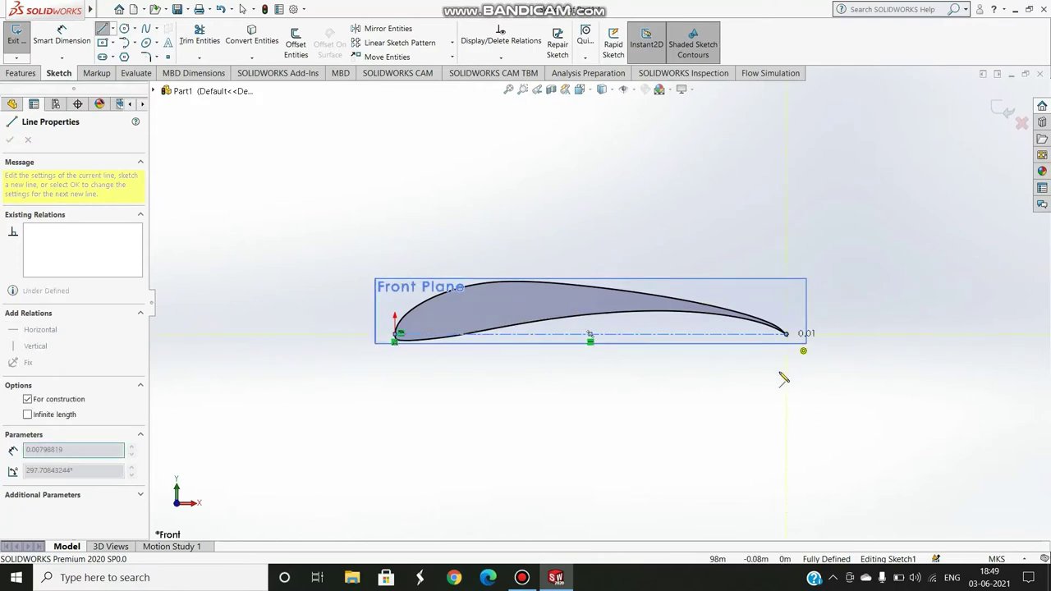
key(Escape)
- Add a driven 1.00 length dimension to the chord line above the airfoil
click(83, 40)
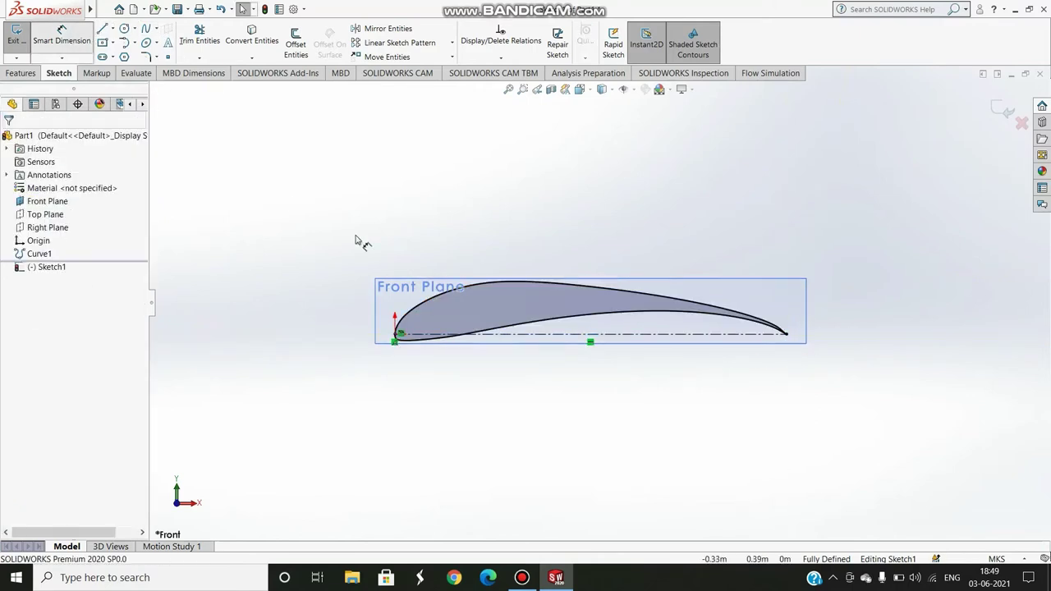
click(536, 335)
click(540, 209)
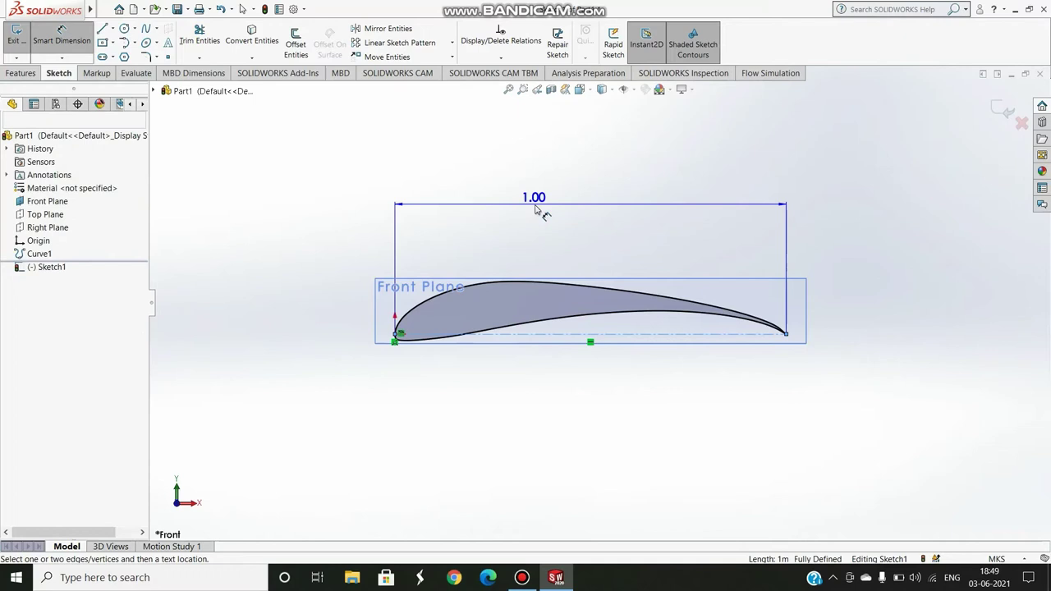
click(600, 283)
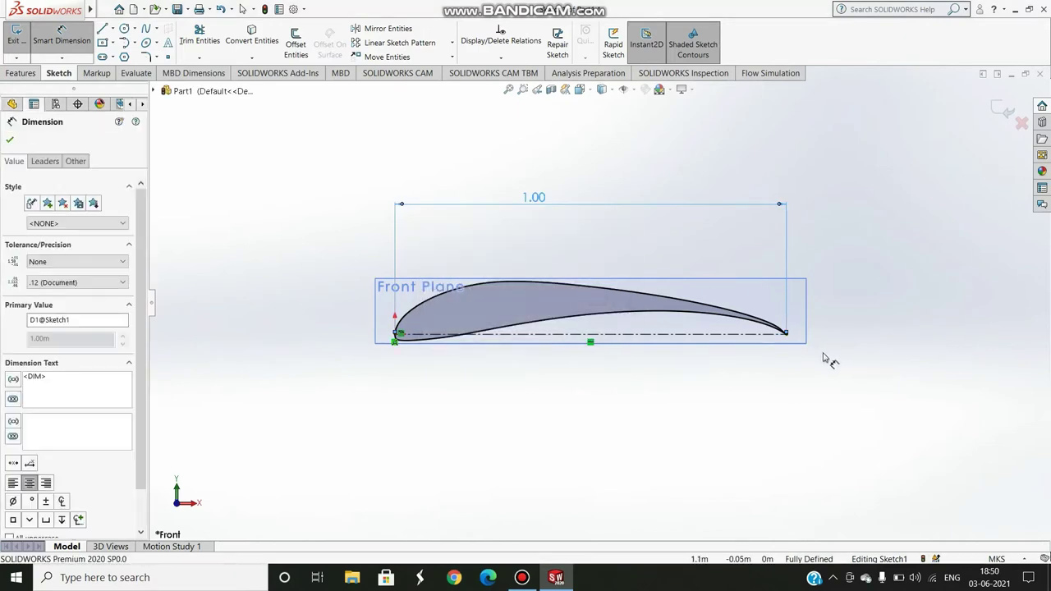
click(11, 140)
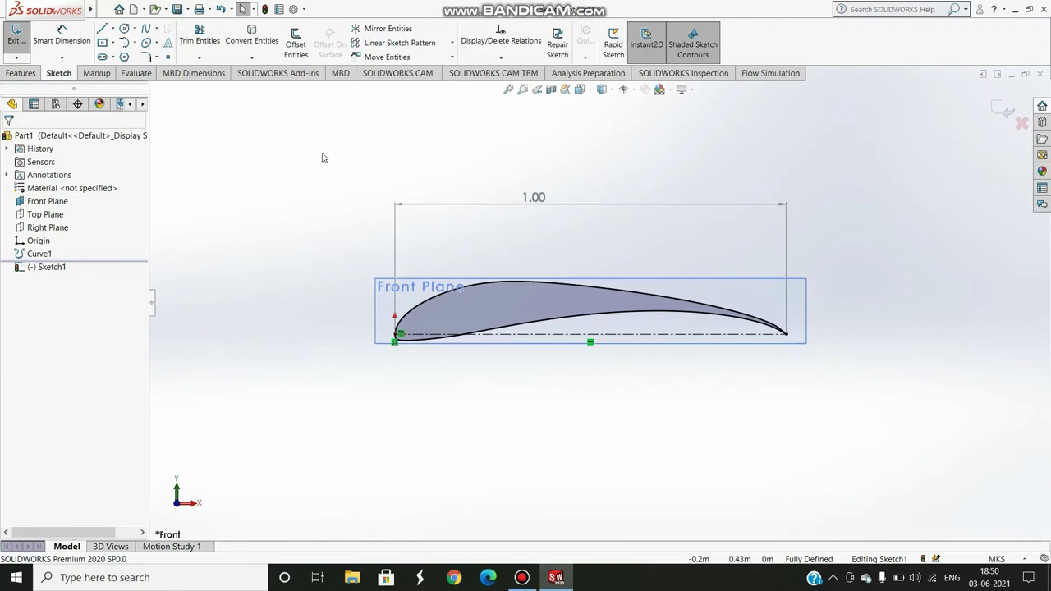
click(451, 57)
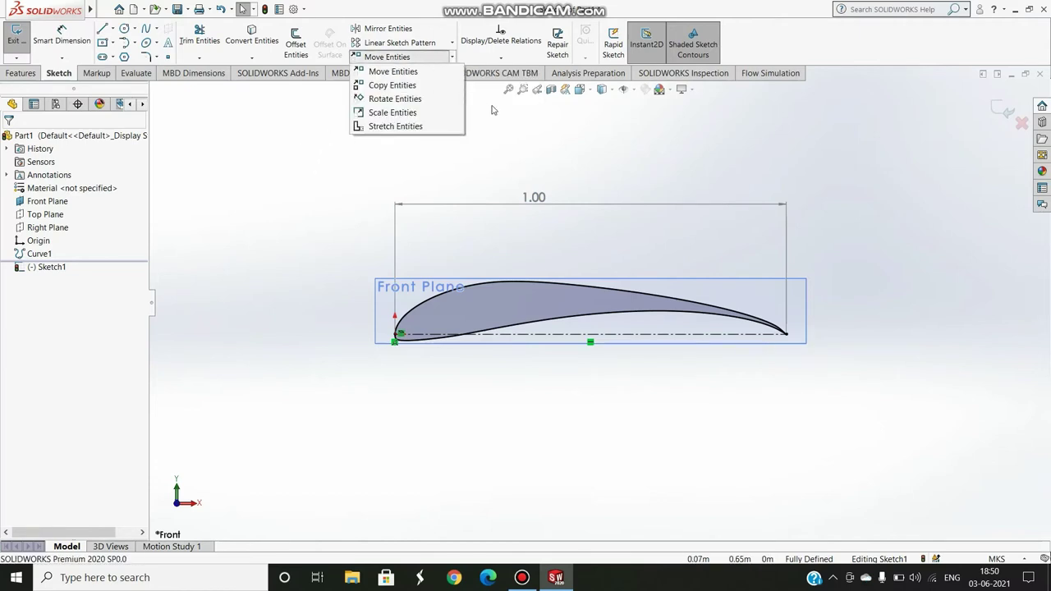
click(452, 57)
click(453, 58)
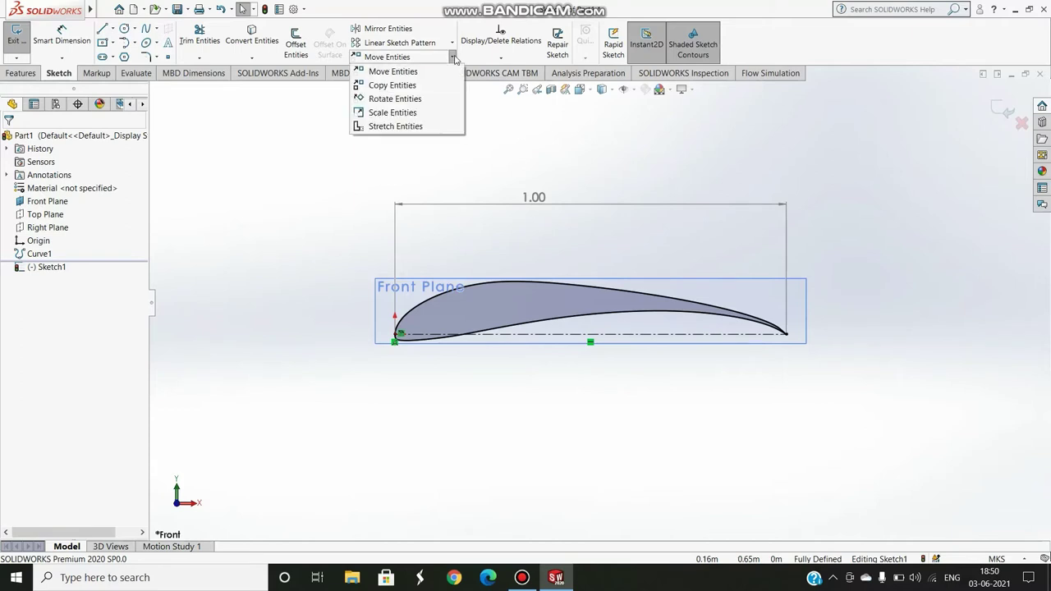
click(392, 113)
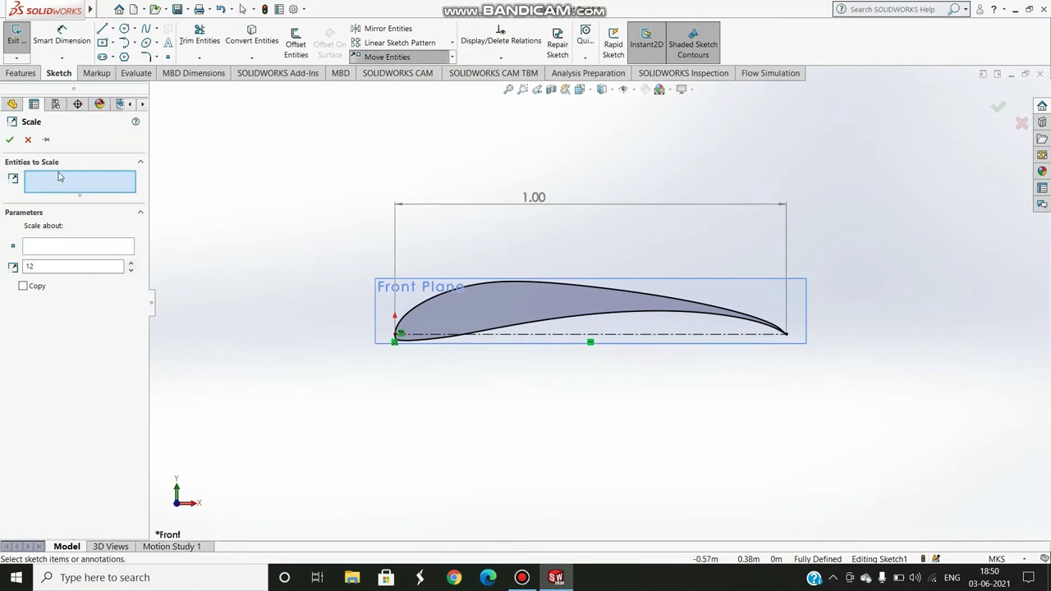
click(466, 315)
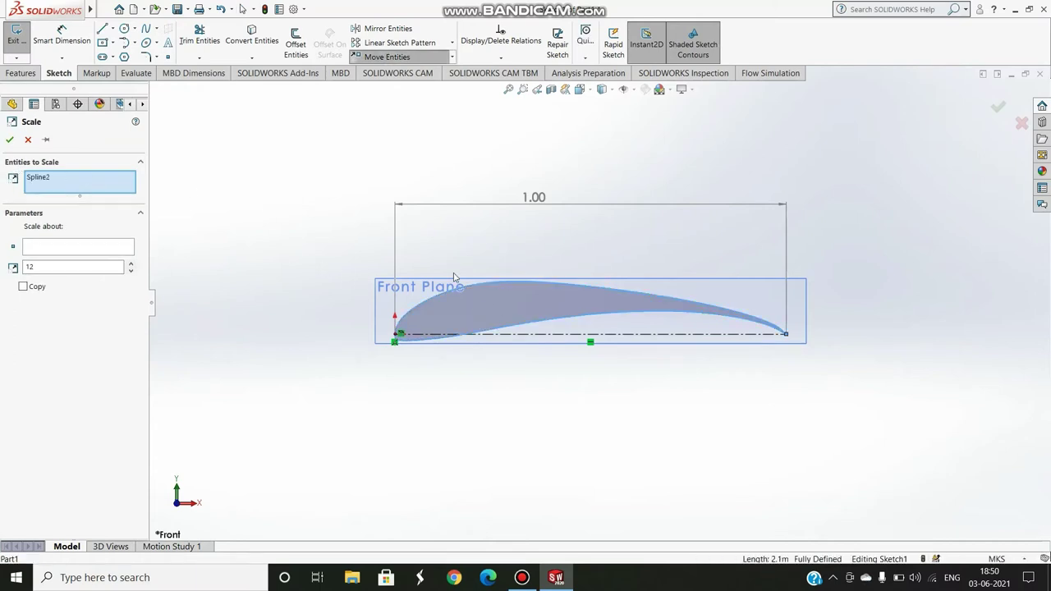
click(84, 249)
scroll(400, 337, down, 5)
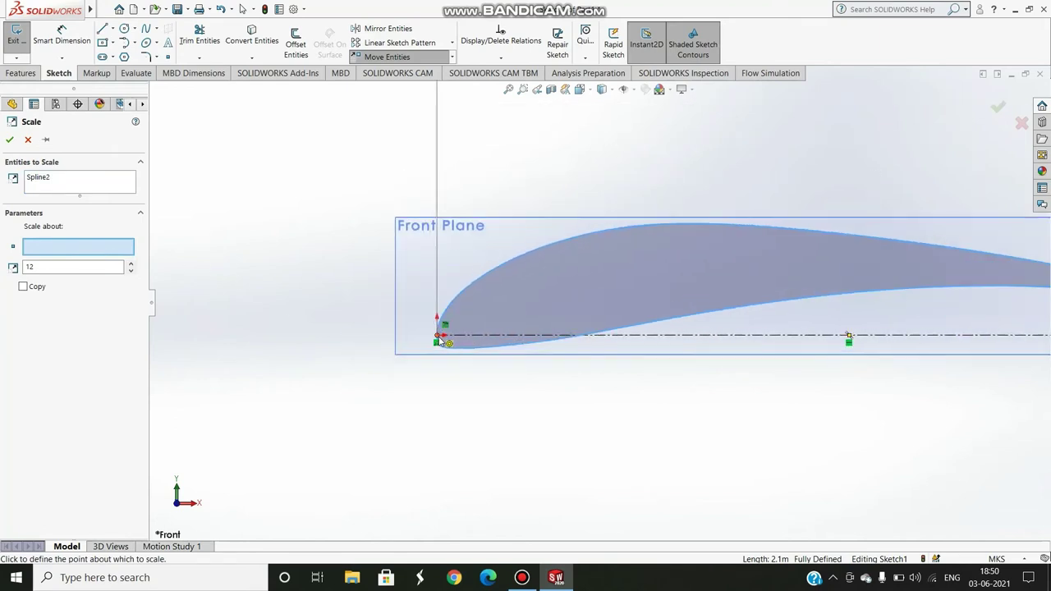
click(440, 337)
scroll(739, 294, up, 4)
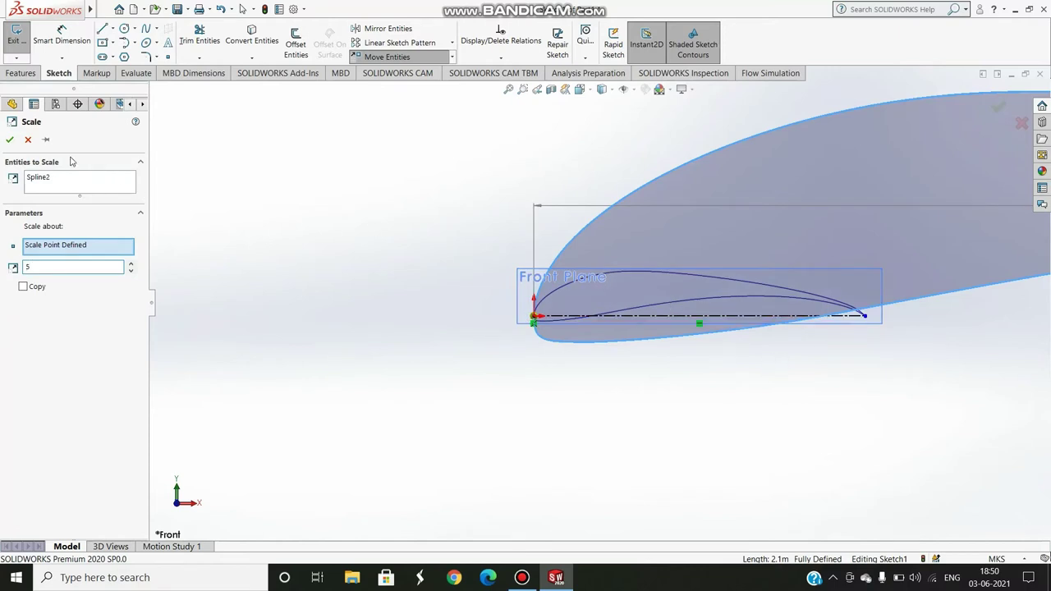
click(28, 140)
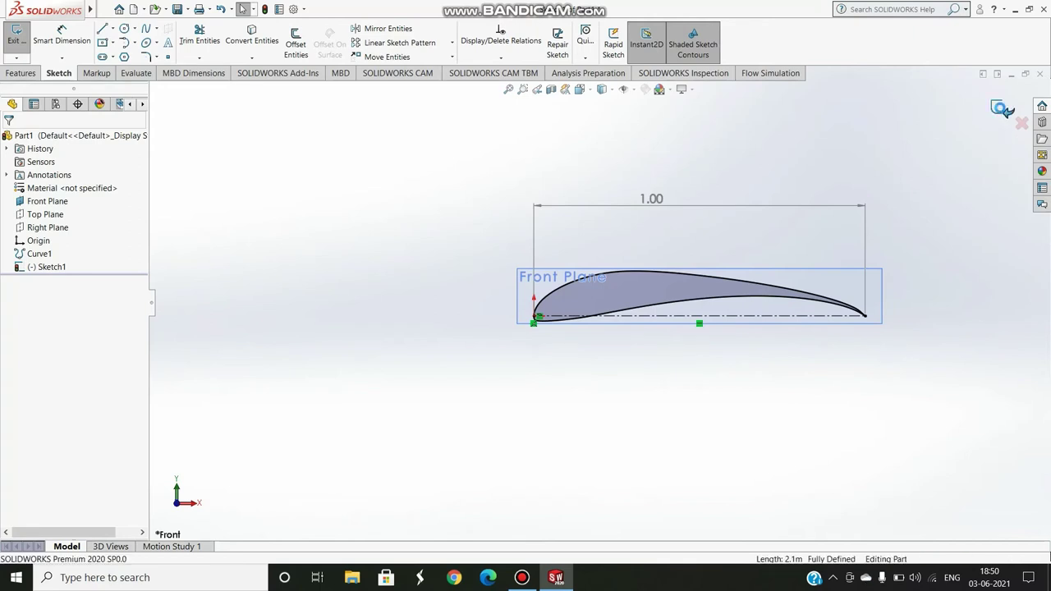
- Exit the sketch and add Plane1, offset 2.00 m from the Front Plane
click(1002, 111)
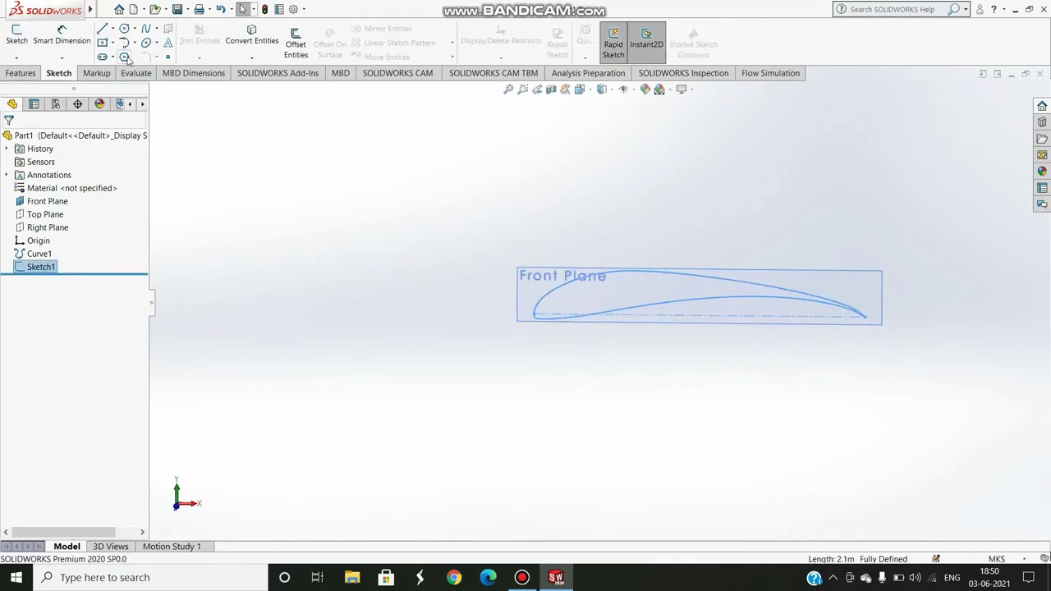
click(18, 74)
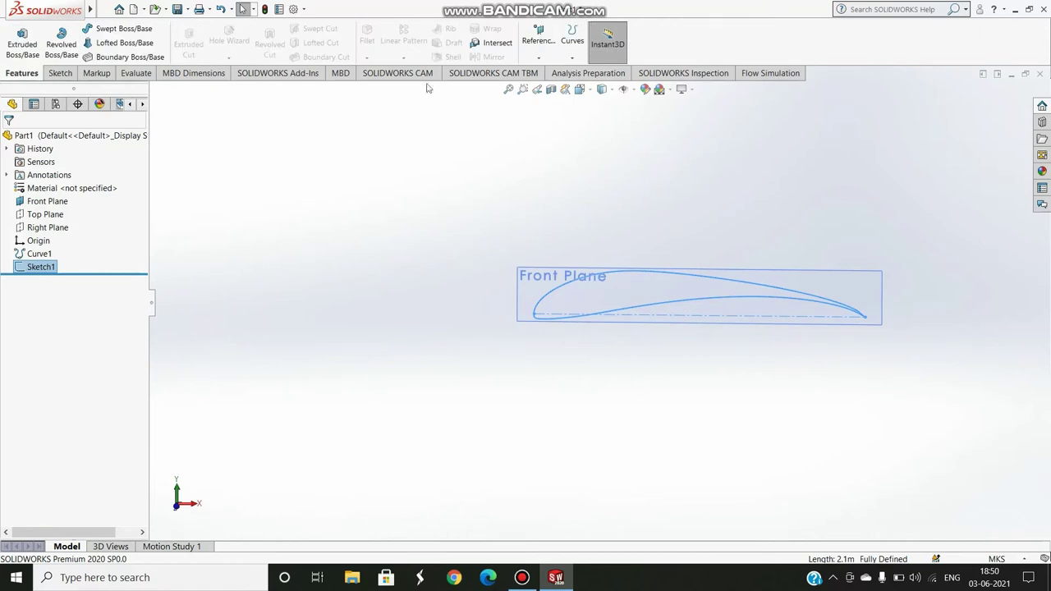
click(539, 41)
click(547, 73)
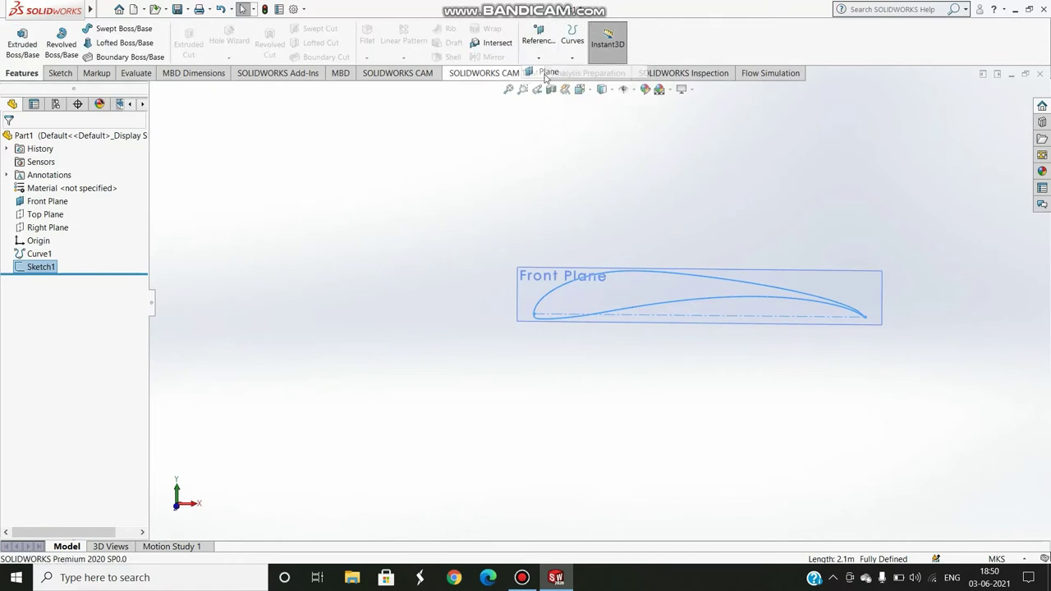
click(521, 282)
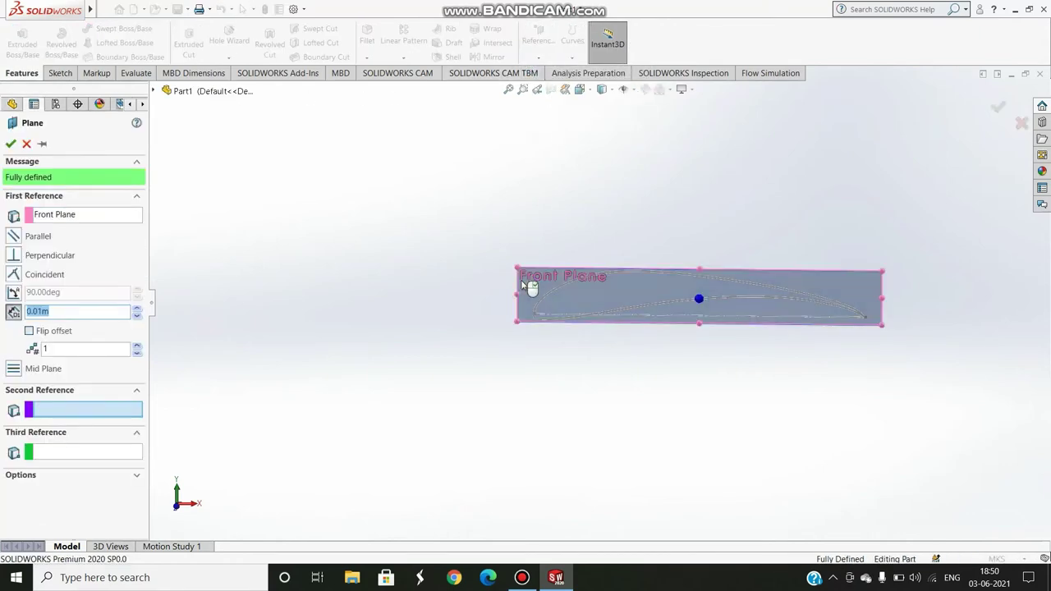
middle_drag(438, 277, 424, 297)
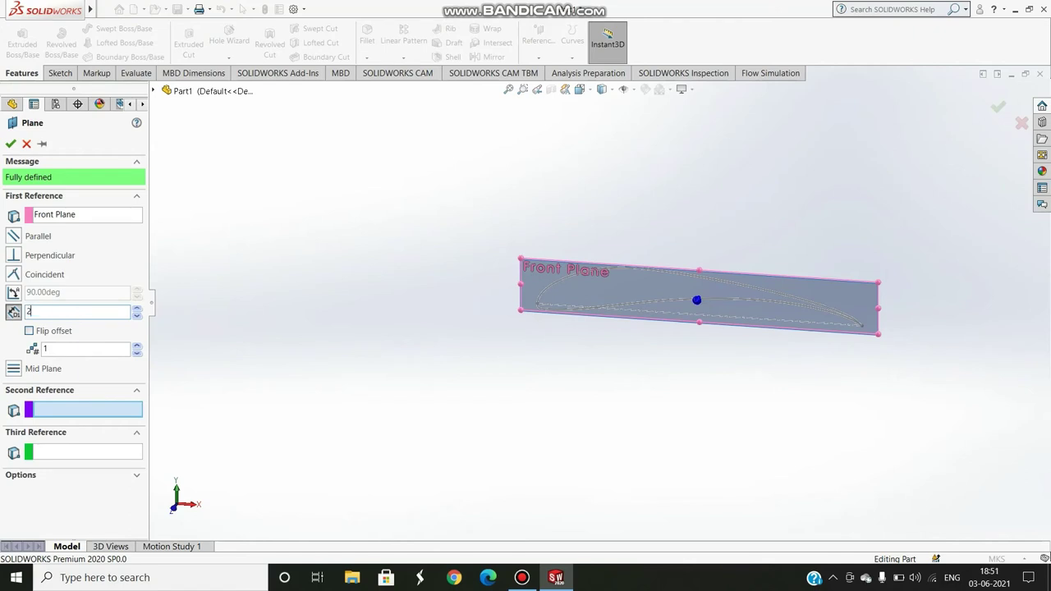
key(Return)
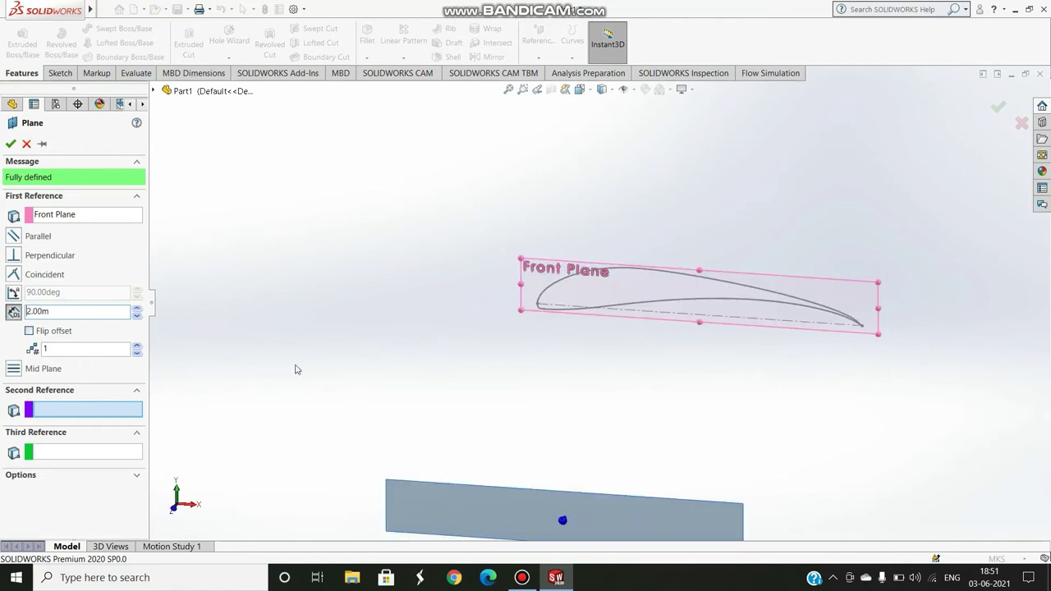
middle_drag(296, 369, 396, 345)
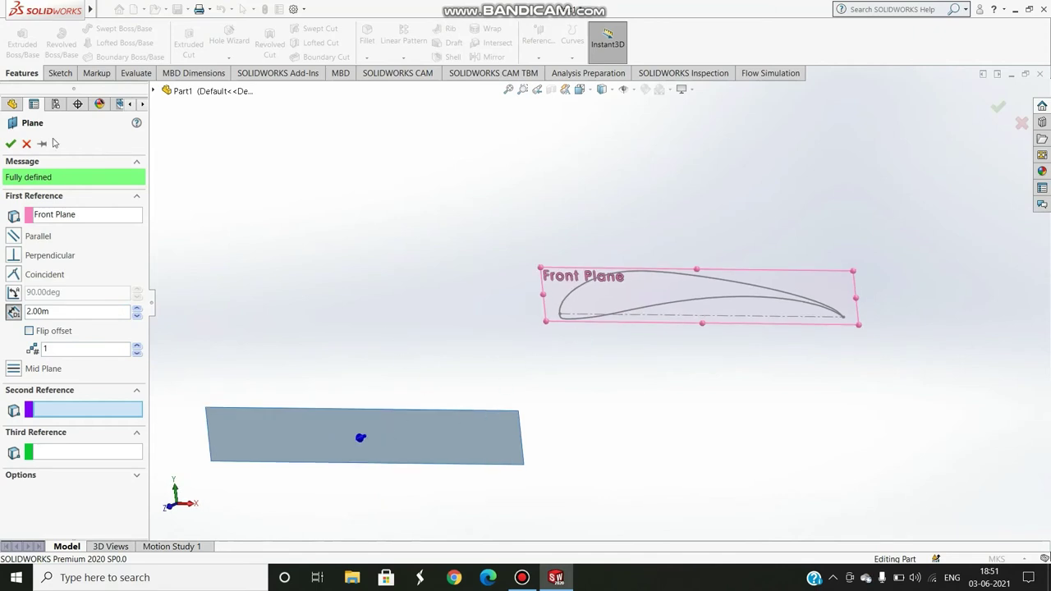
click(11, 144)
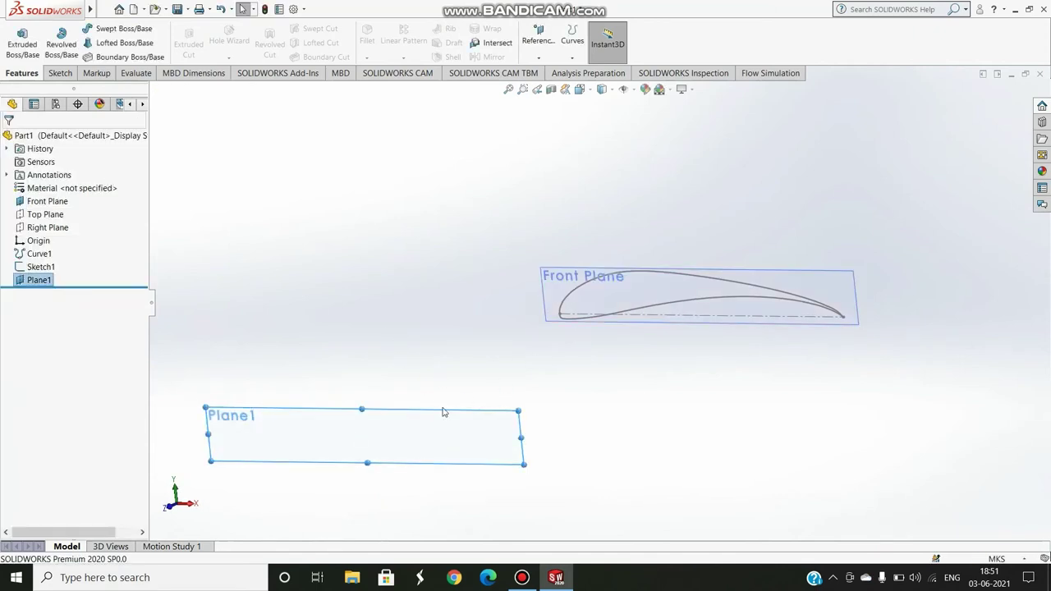
- Start a new sketch, Sketch2, on Plane1 and pick the root airfoil curve
click(397, 431)
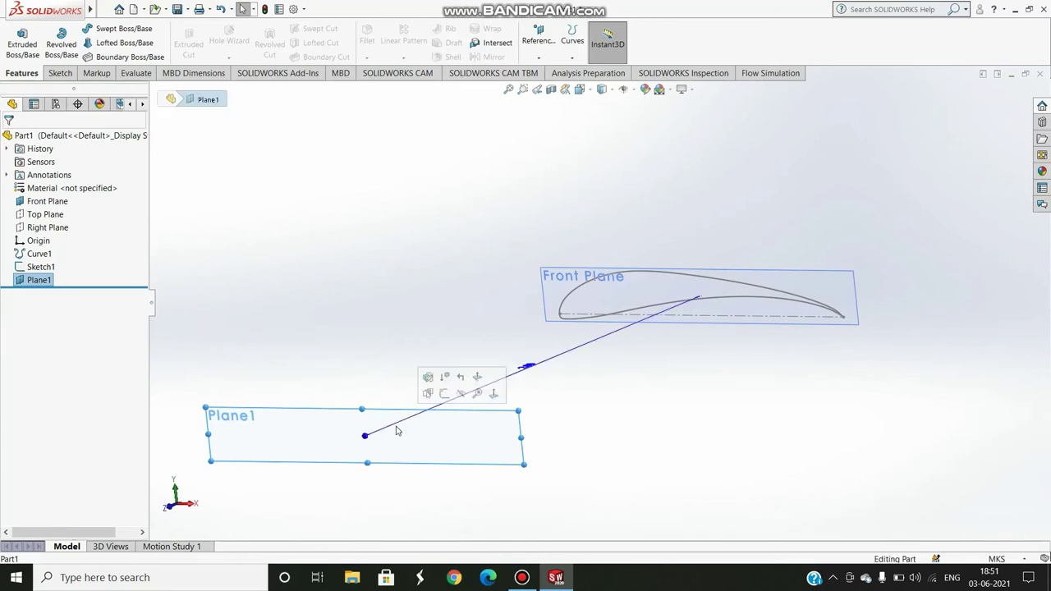
click(59, 73)
click(17, 37)
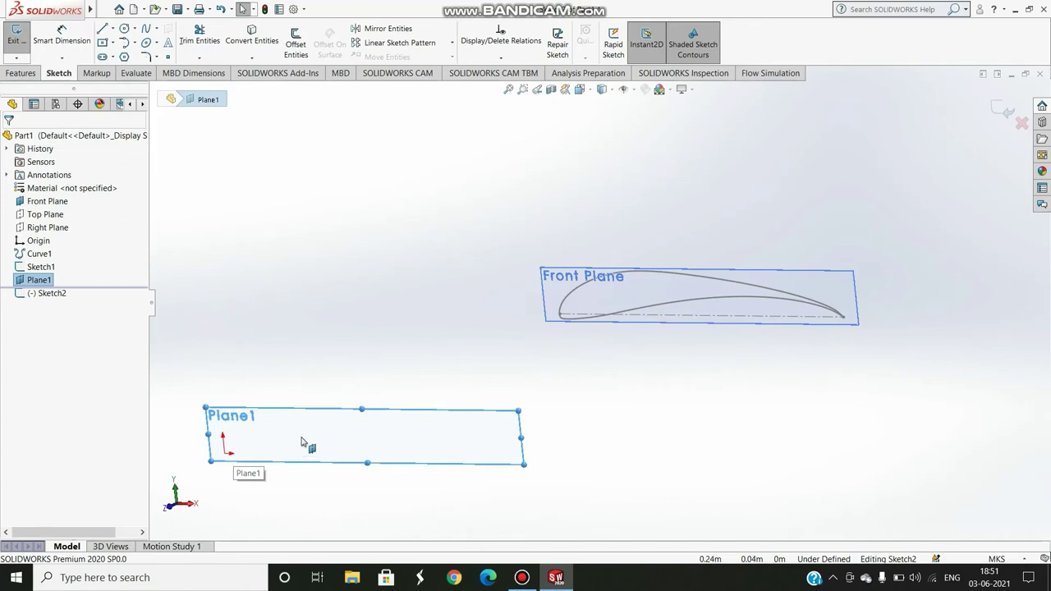
click(665, 307)
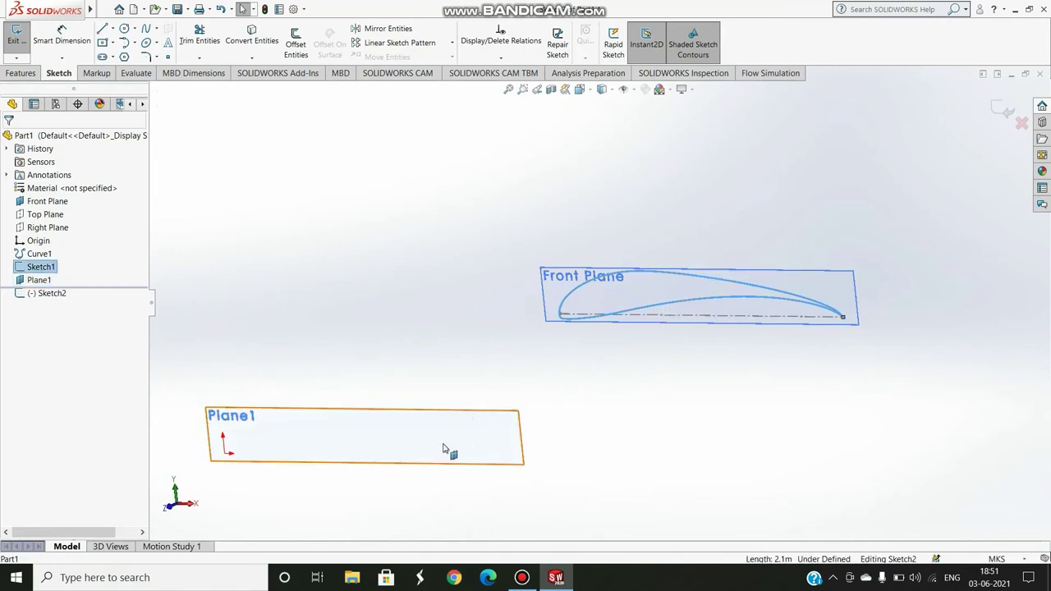
click(397, 430)
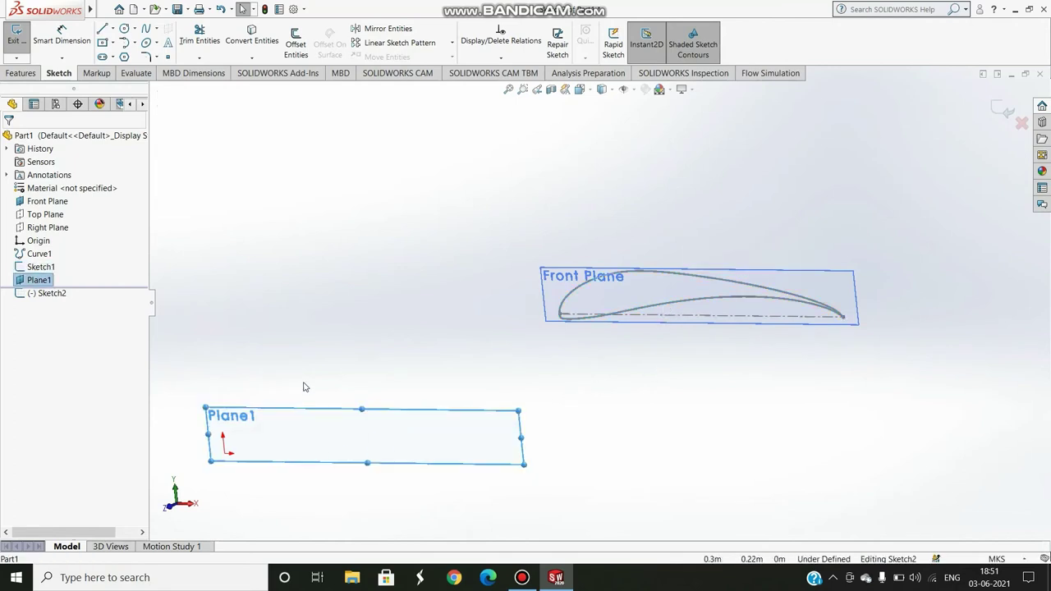
click(267, 337)
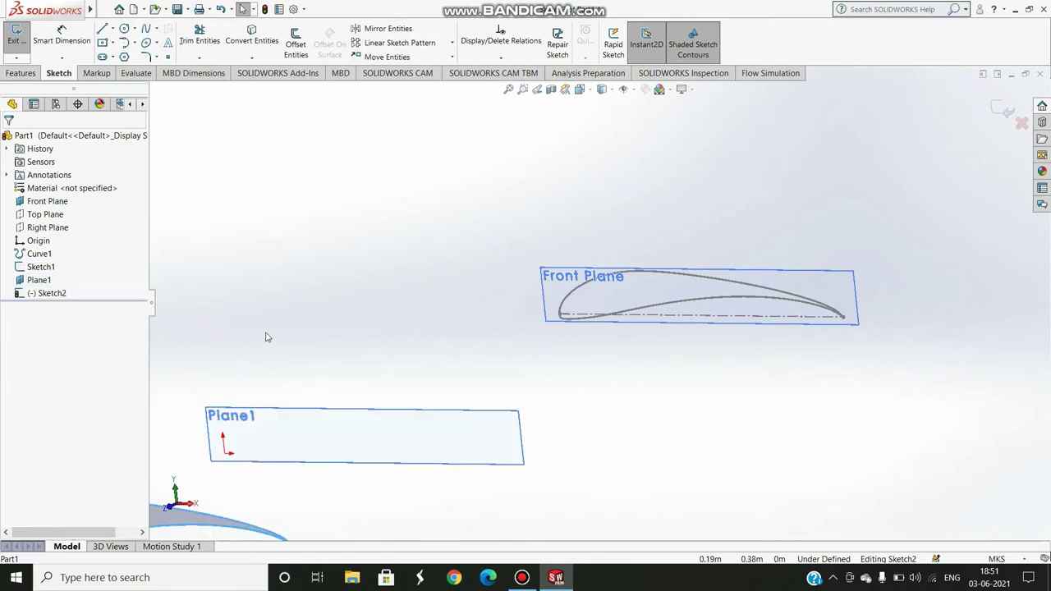
- Drag Plane1's corners down-right and up-left so it covers both airfoils
middle_drag(369, 370, 395, 426)
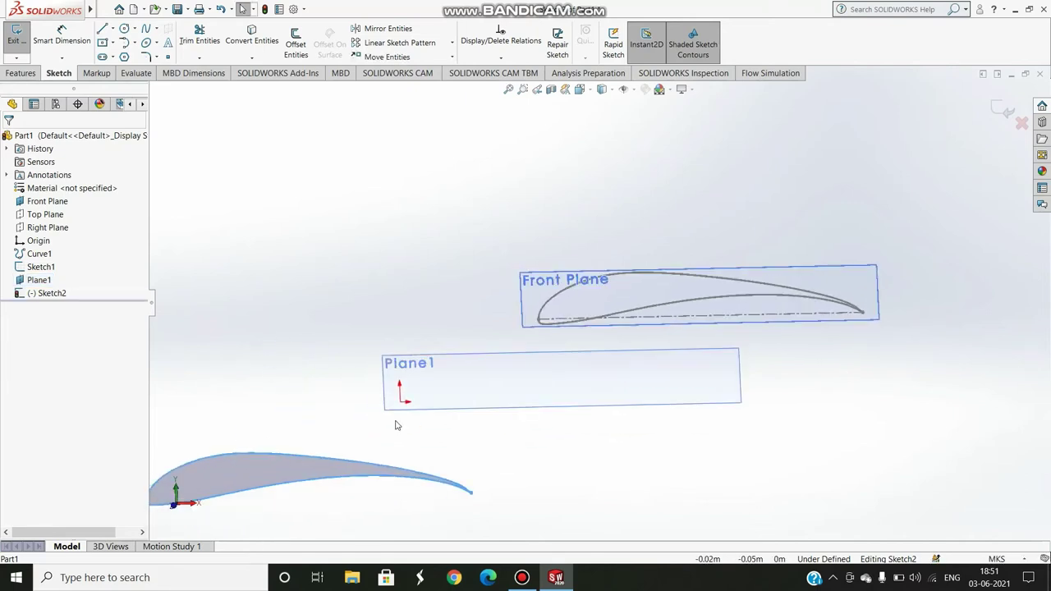
scroll(396, 419, down, 2)
scroll(460, 386, up, 5)
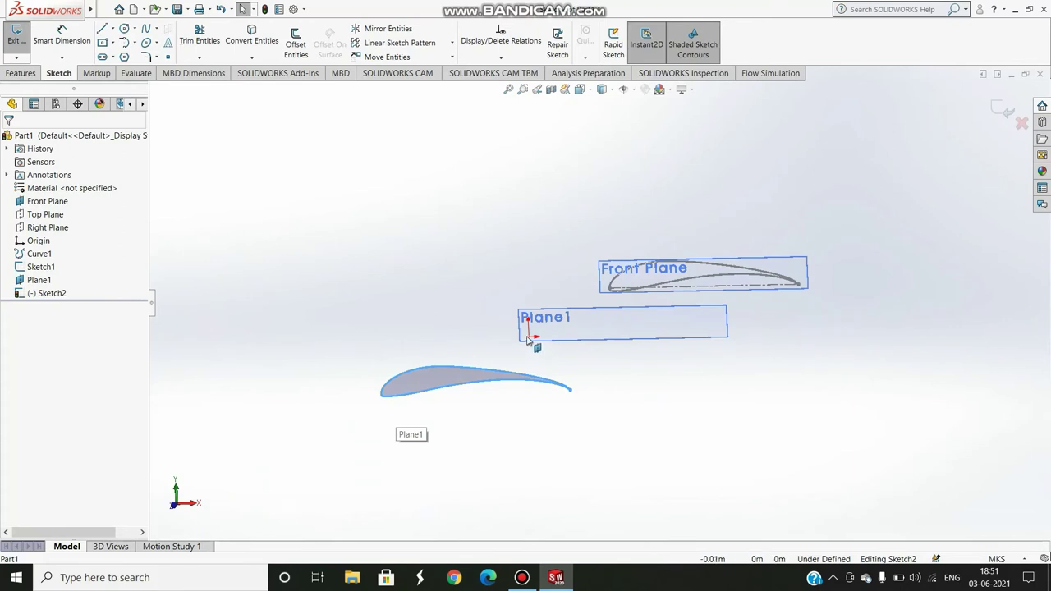
click(575, 336)
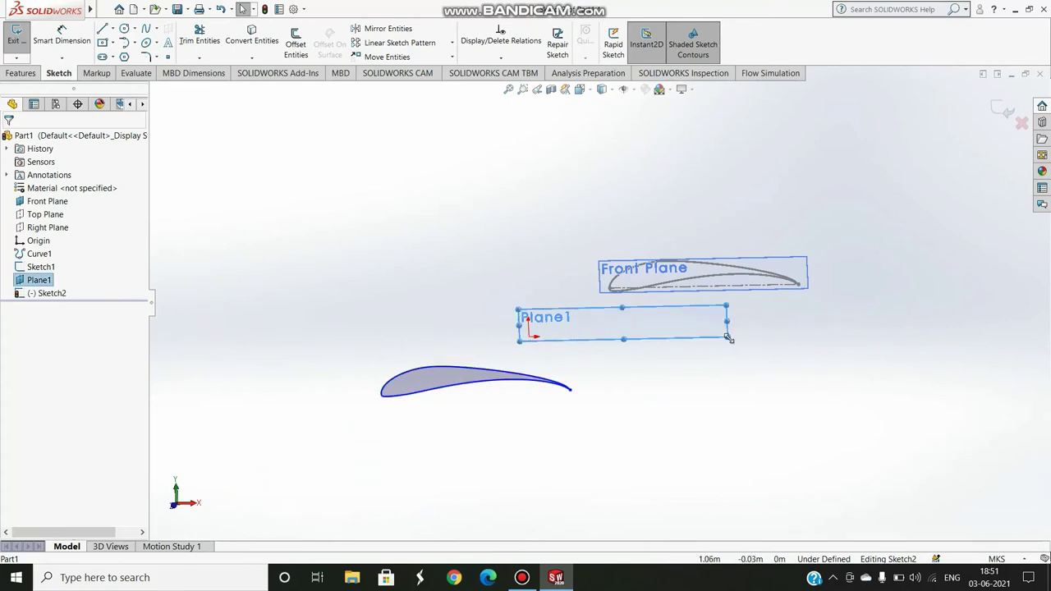
drag(728, 337, 821, 419)
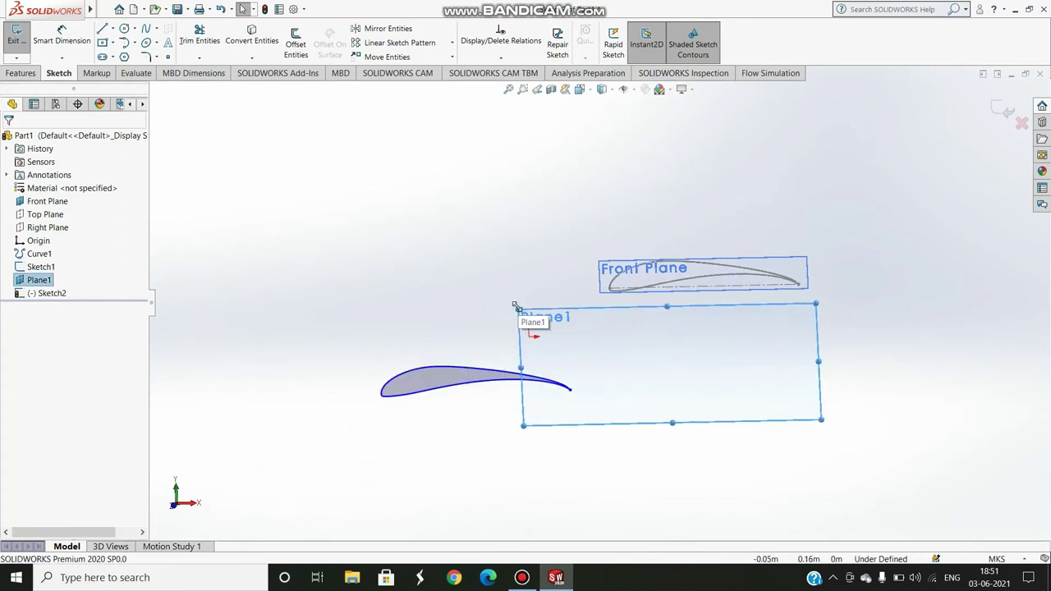
drag(516, 305, 337, 209)
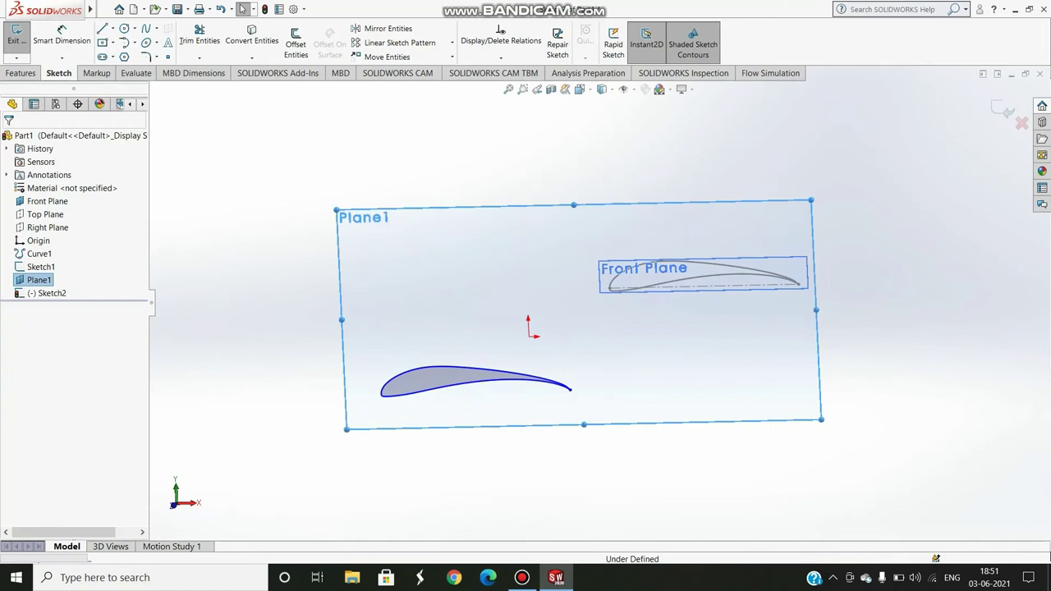
click(507, 480)
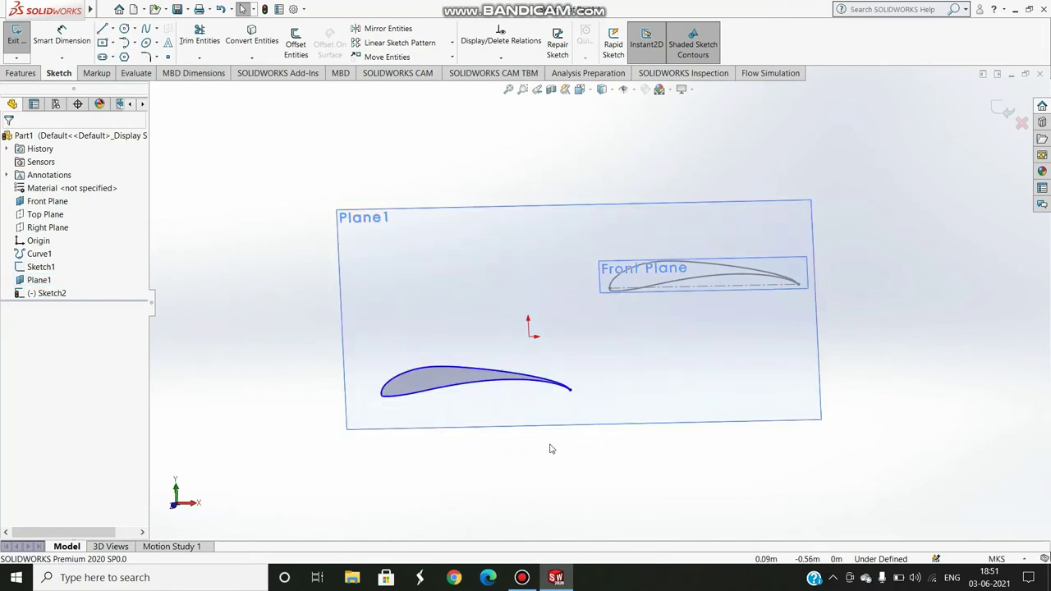
middle_drag(551, 448, 541, 460)
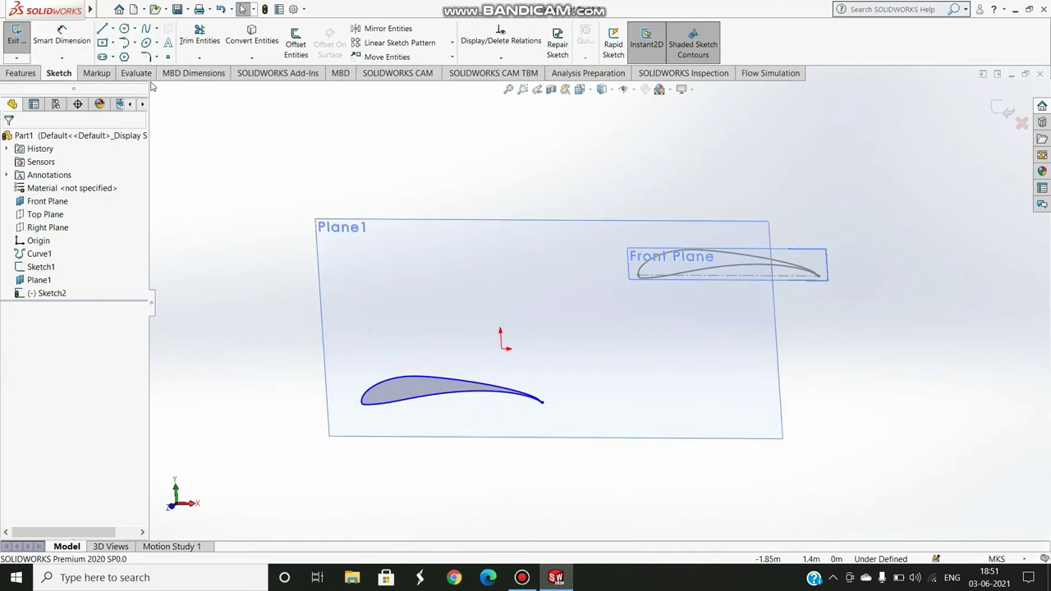
- In Normal To view, draw a horizontal centerline chord from the airfoil's trailing edge to its leading edge
key(ctrl+8)
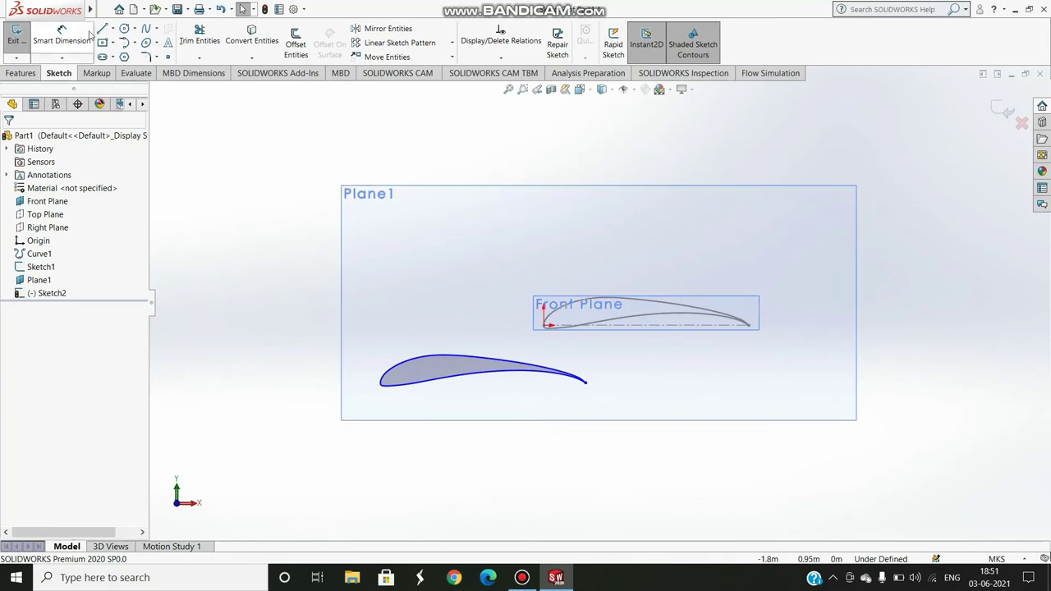
mouse_move(427, 369)
mouse_down()
mouse_move(475, 360)
mouse_move(444, 359)
mouse_up()
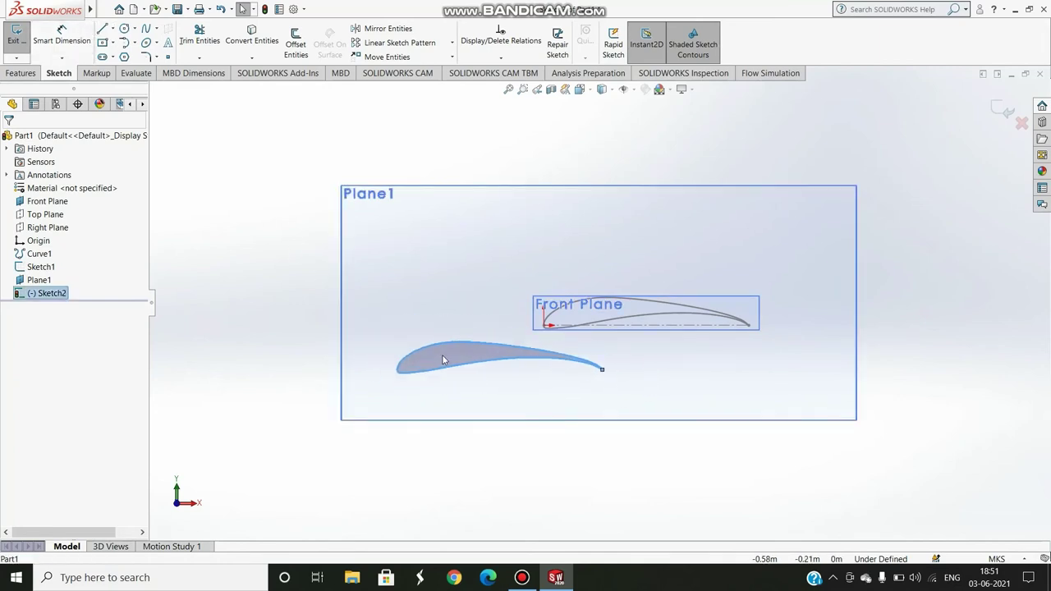
click(115, 29)
click(129, 42)
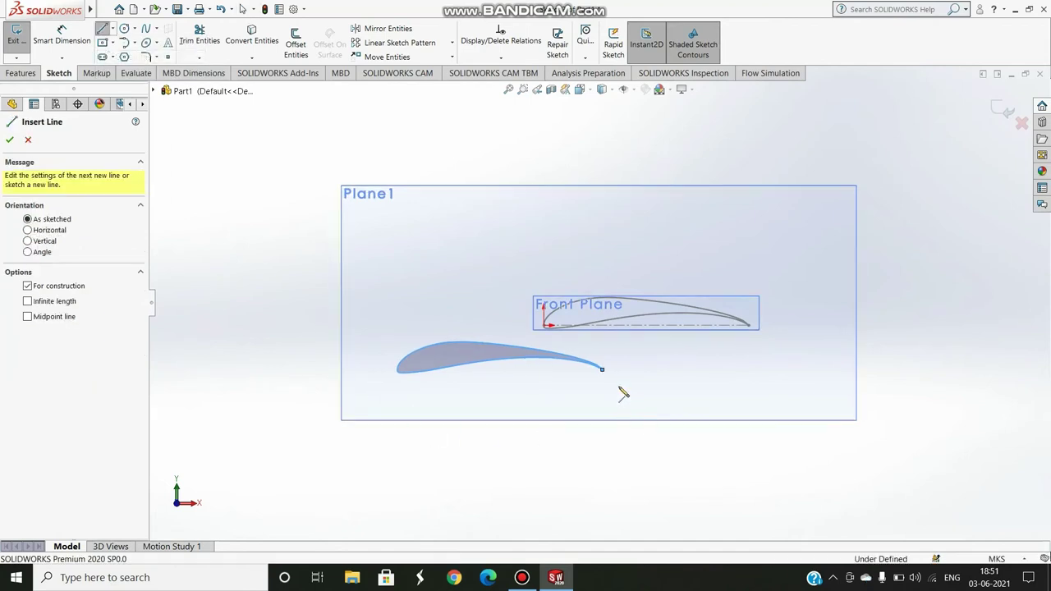
click(602, 371)
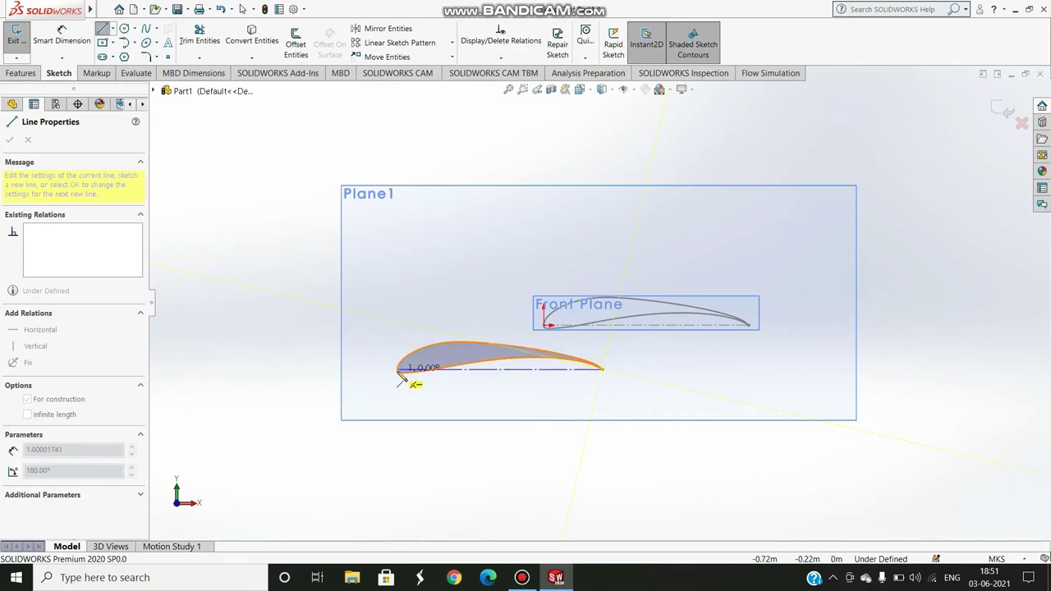
click(399, 370)
key(Escape)
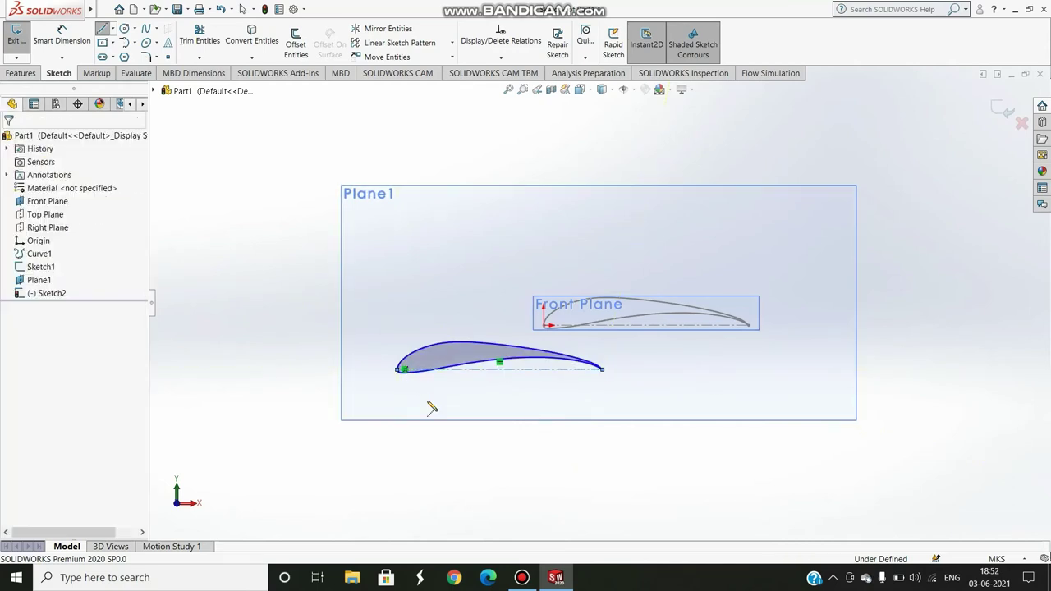
click(484, 372)
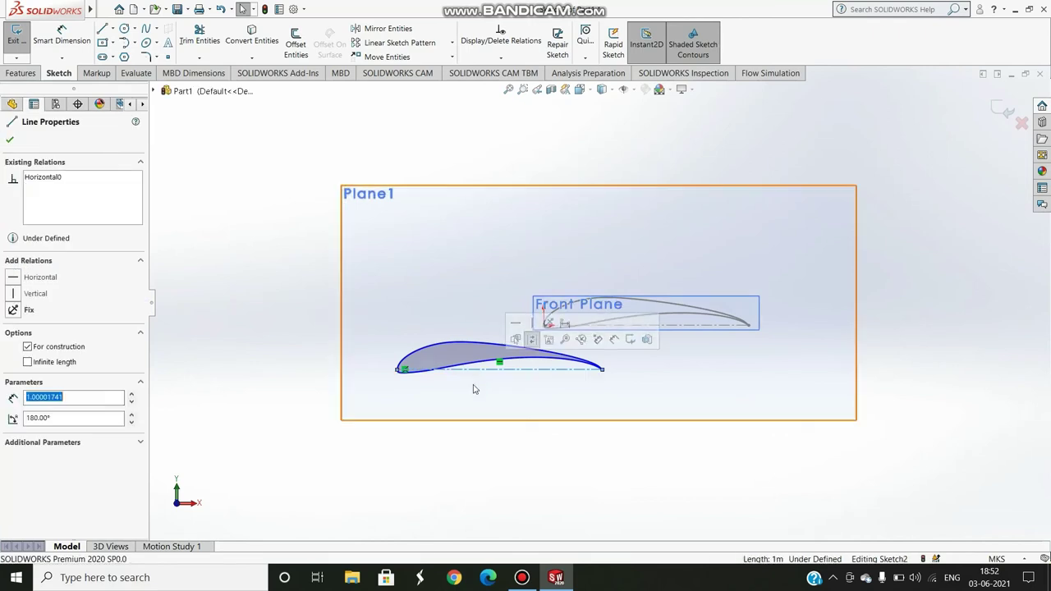
click(14, 281)
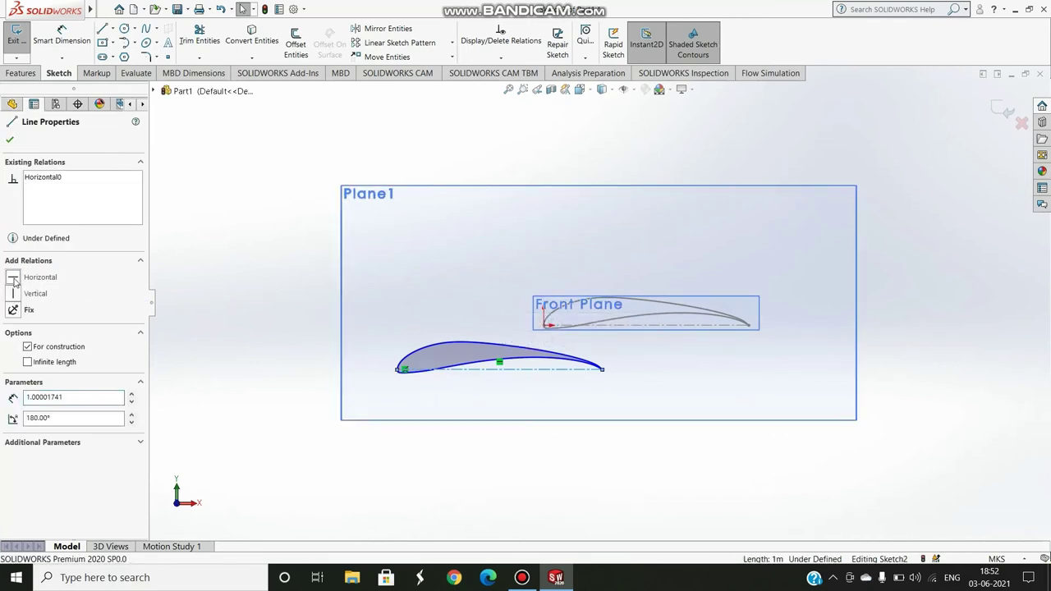
click(10, 143)
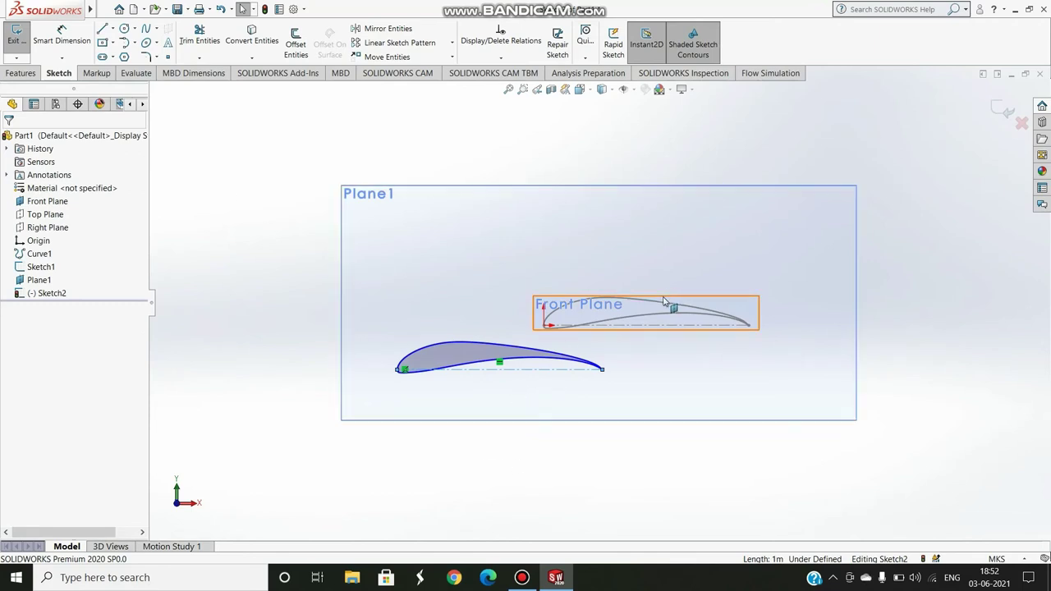
scroll(666, 301, down, 2)
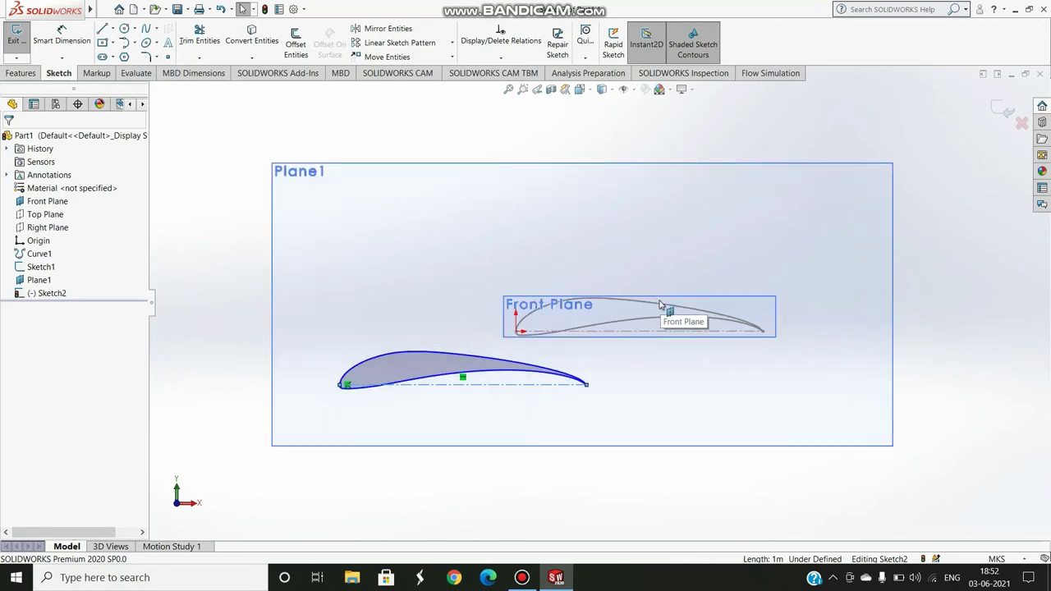
- Draw a long horizontal centerline through the origin, extending past the airfoil's tail
click(113, 29)
click(130, 54)
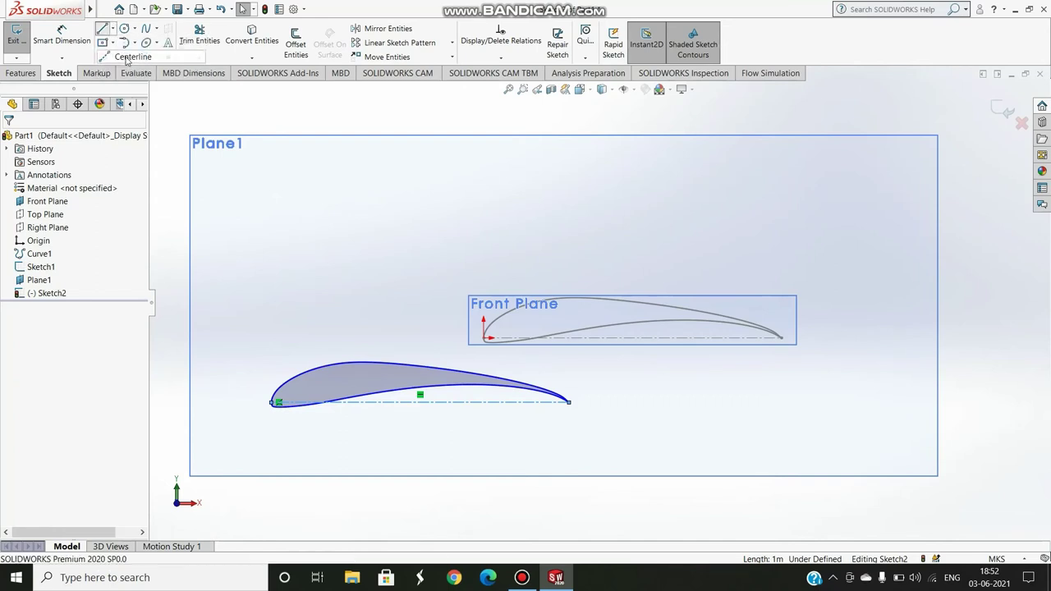
click(366, 337)
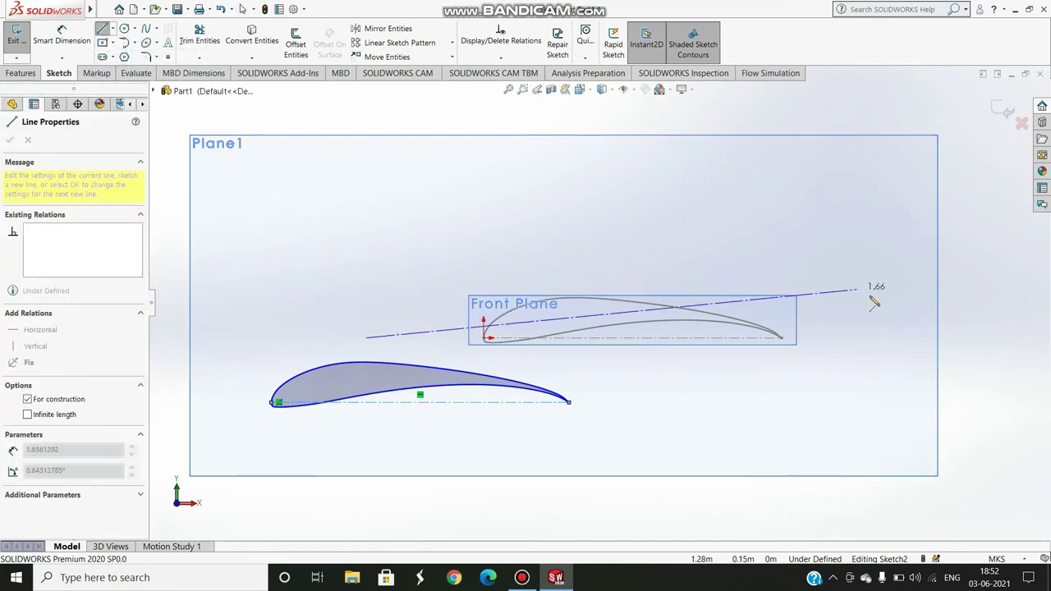
click(896, 337)
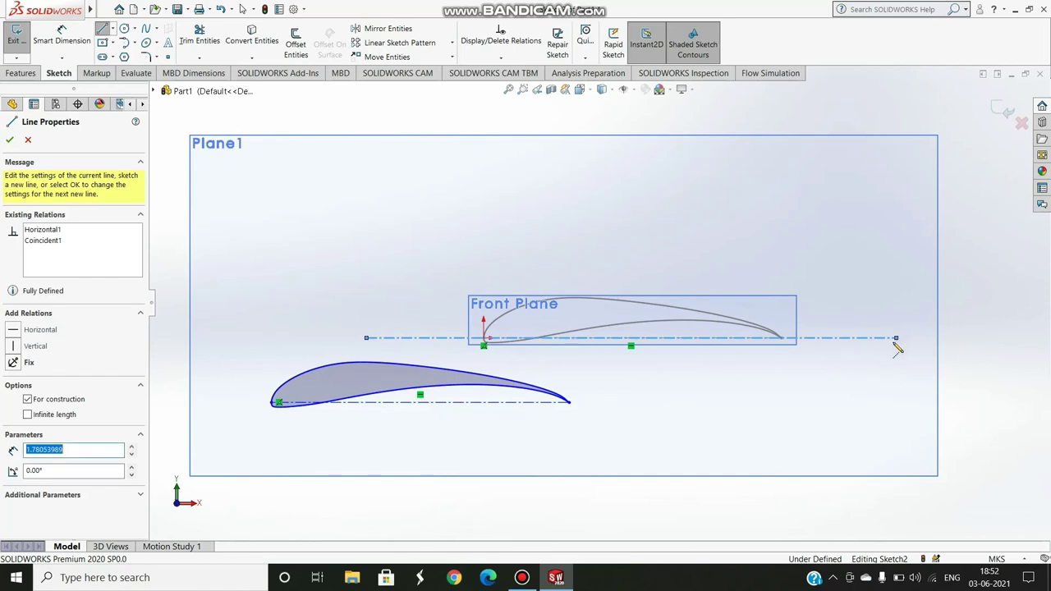
key(Escape)
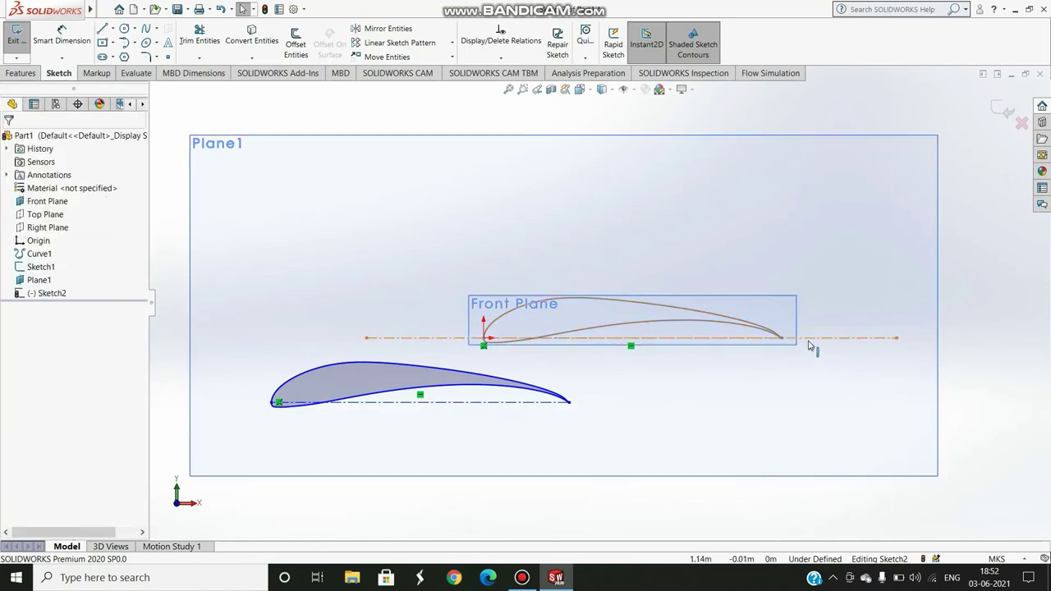
- Place two sketch points on the new centerline, near x 0.31 and 0.73
click(166, 58)
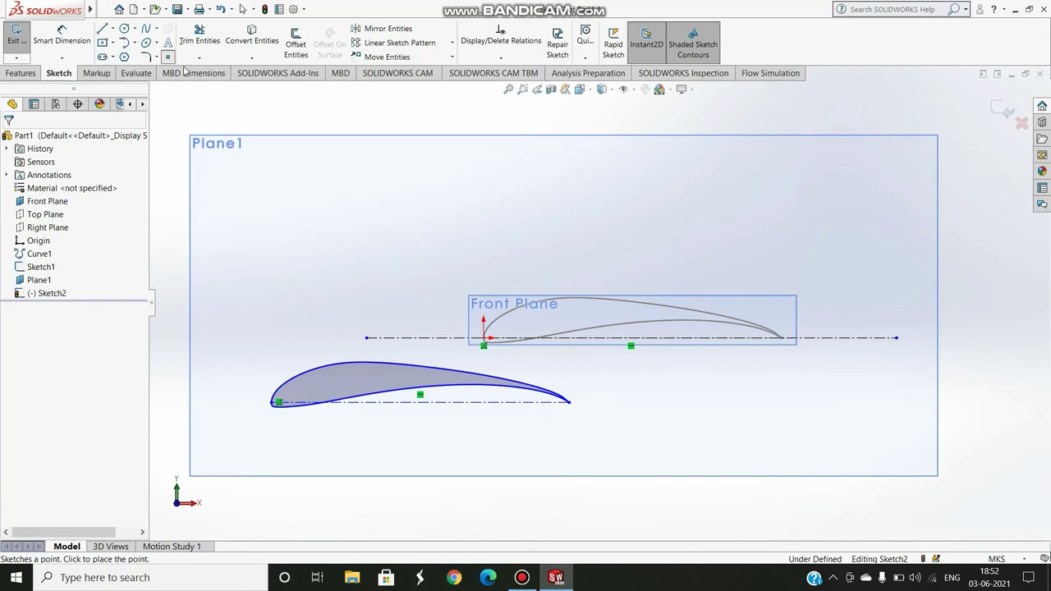
click(575, 338)
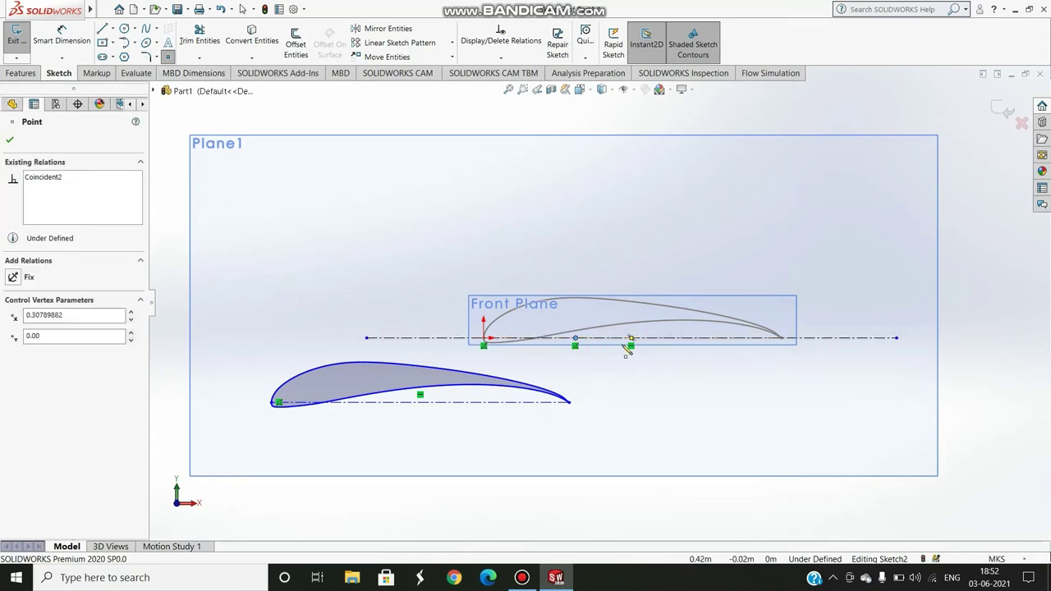
click(700, 337)
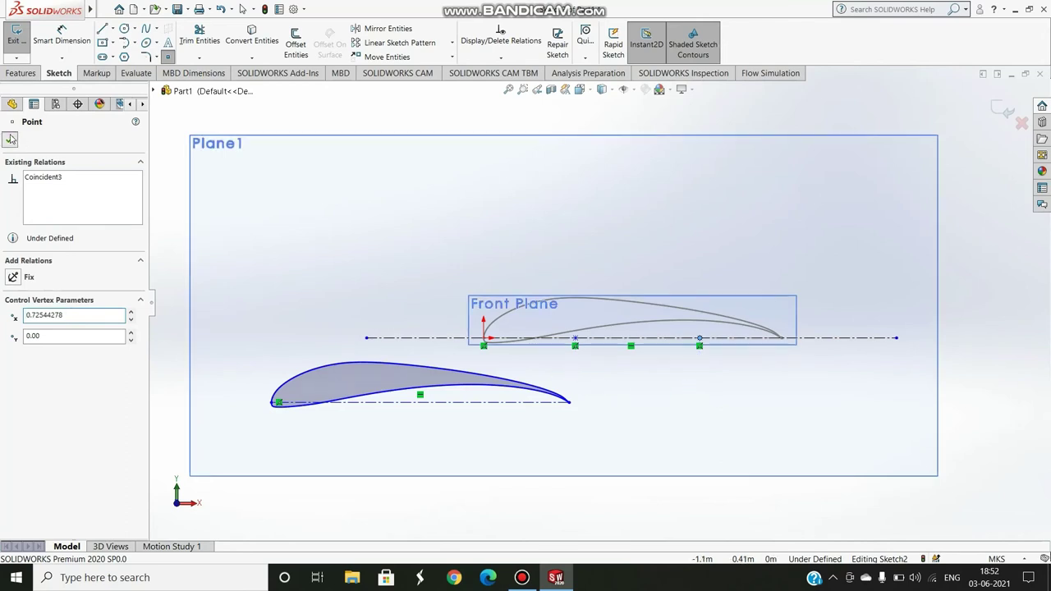
- Dimension the first centerline point 0.3 from the origin
key(Escape)
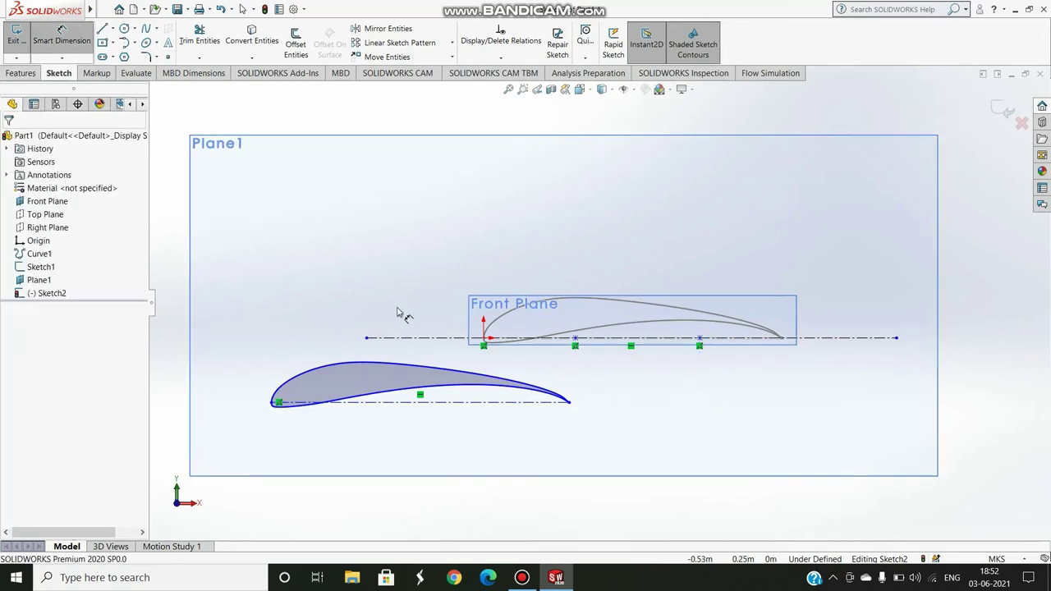
click(484, 338)
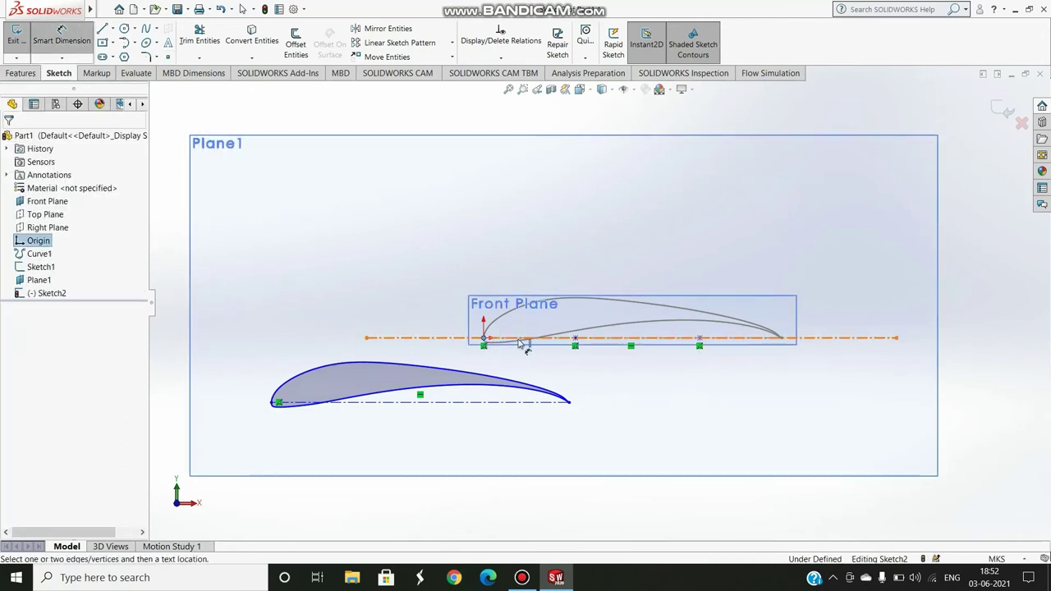
click(576, 341)
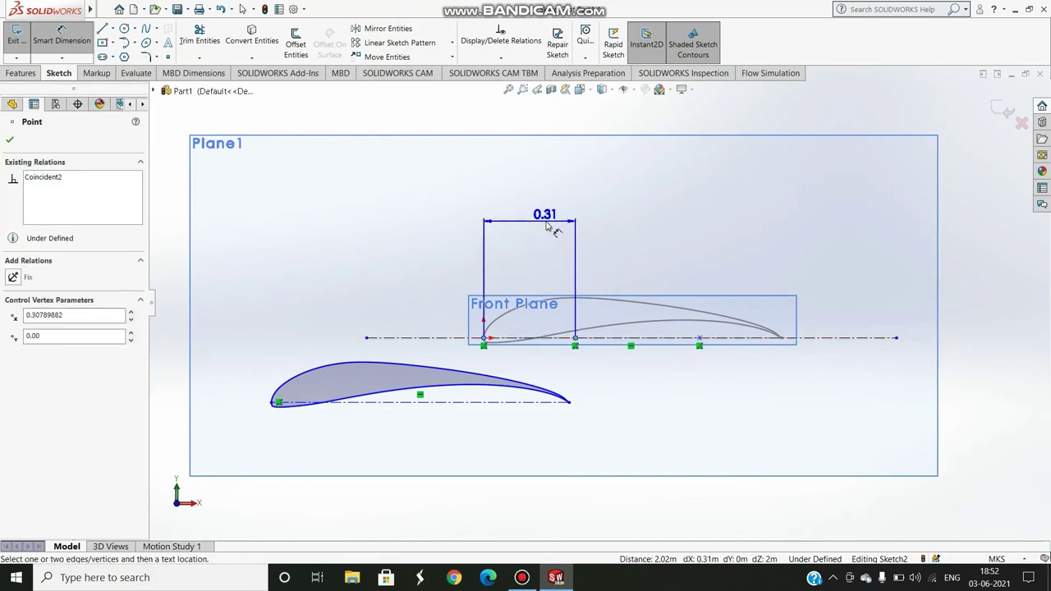
click(547, 229)
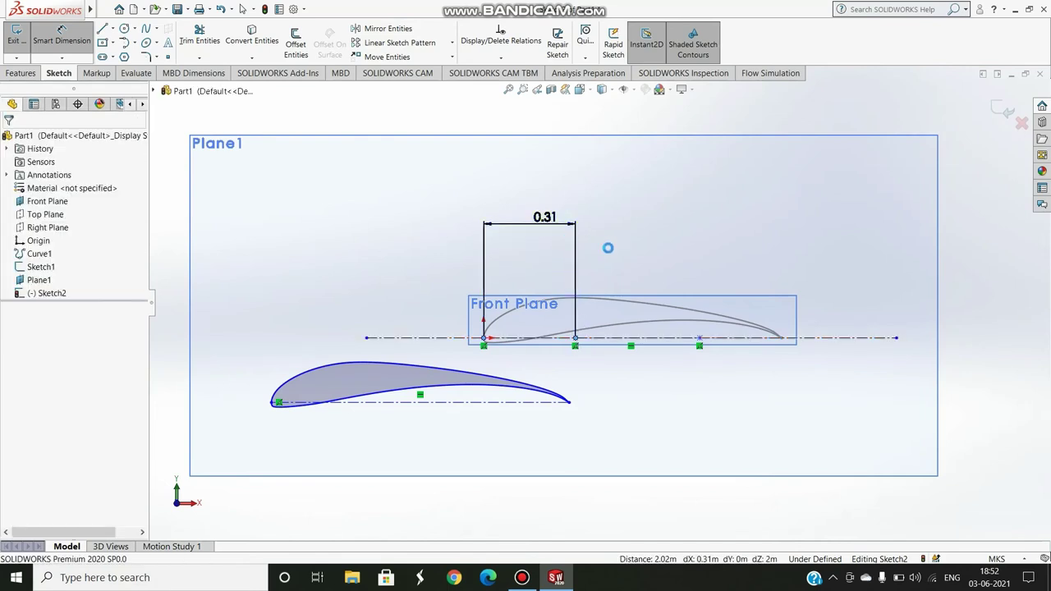
text(0.)
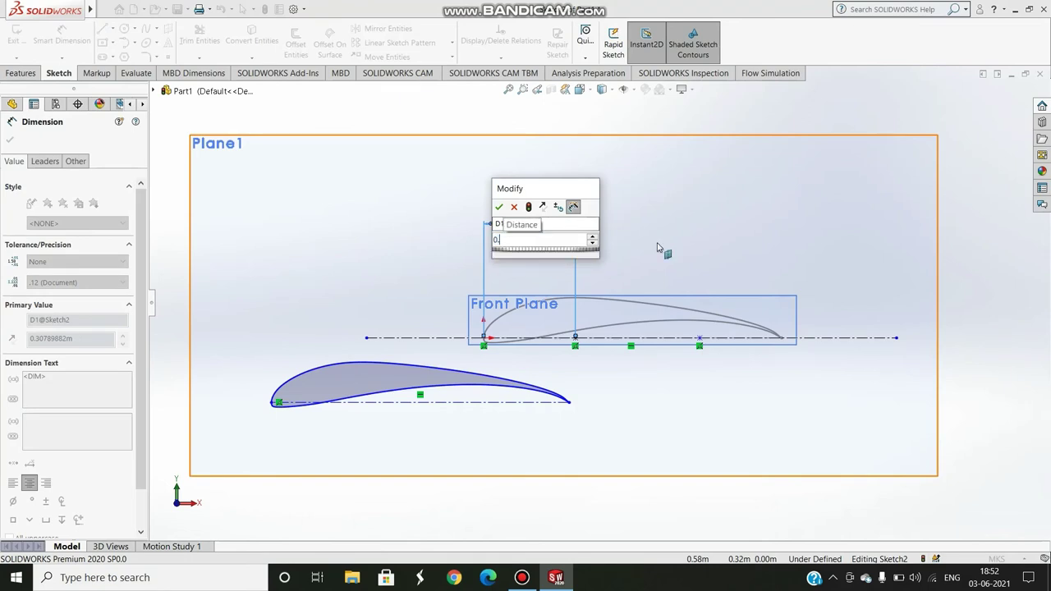
text(3)
key(Return)
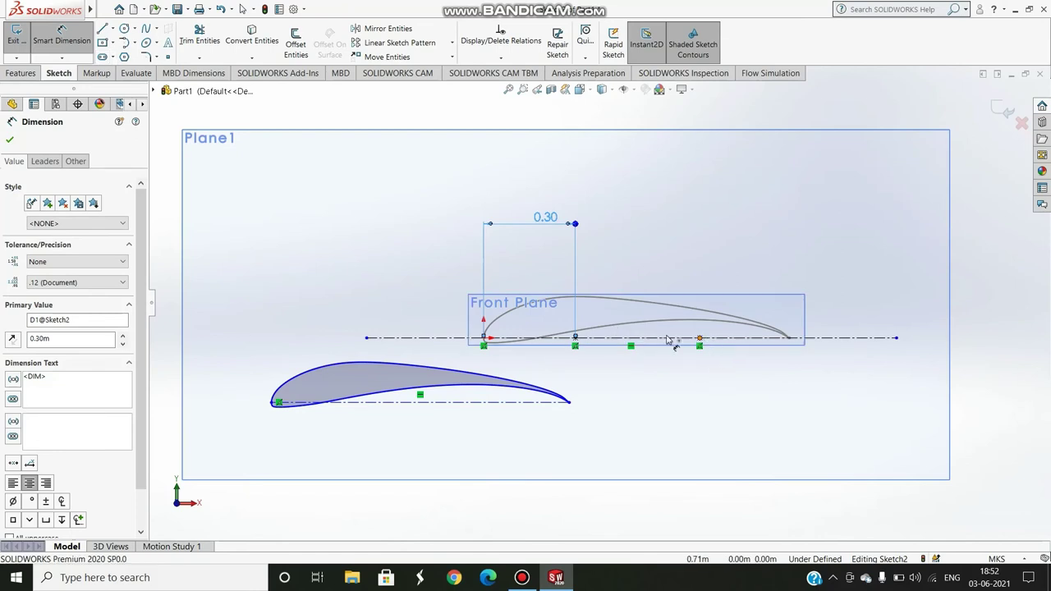
- Dimension the second point 0.5 beyond the first point
click(575, 338)
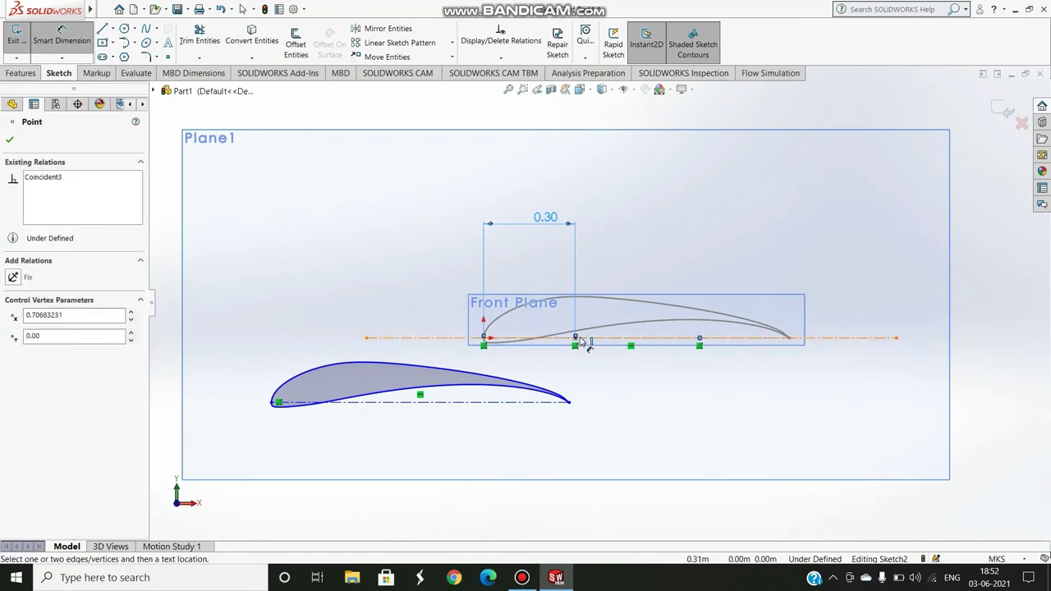
click(699, 338)
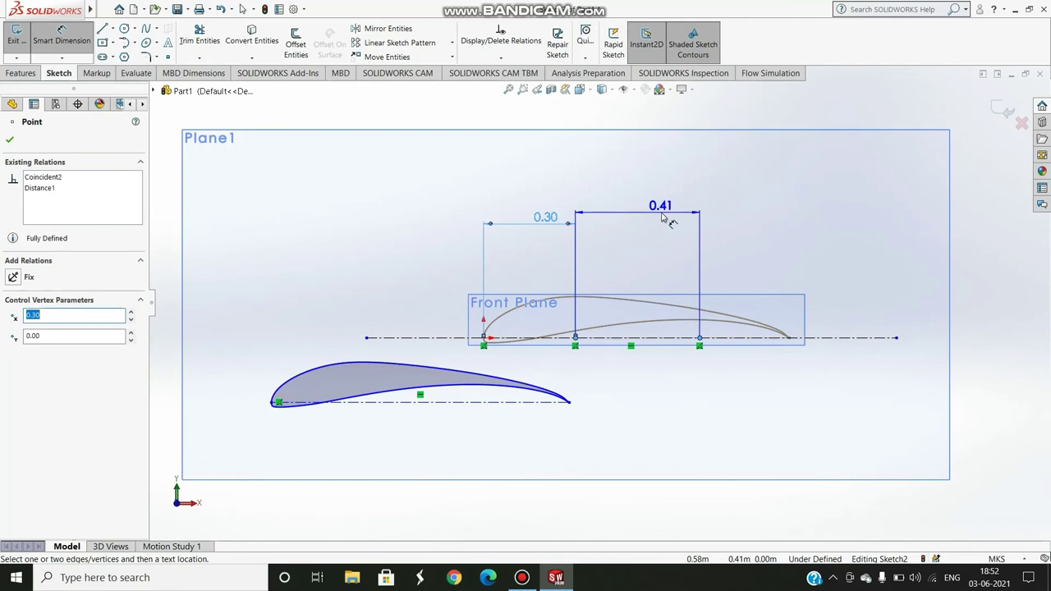
click(663, 215)
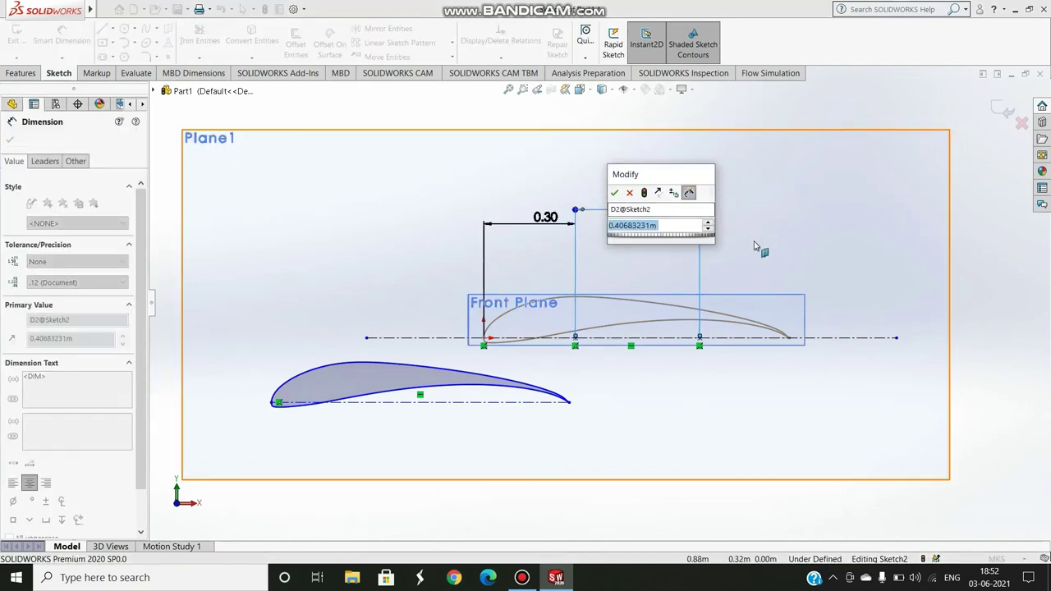
text(0.5)
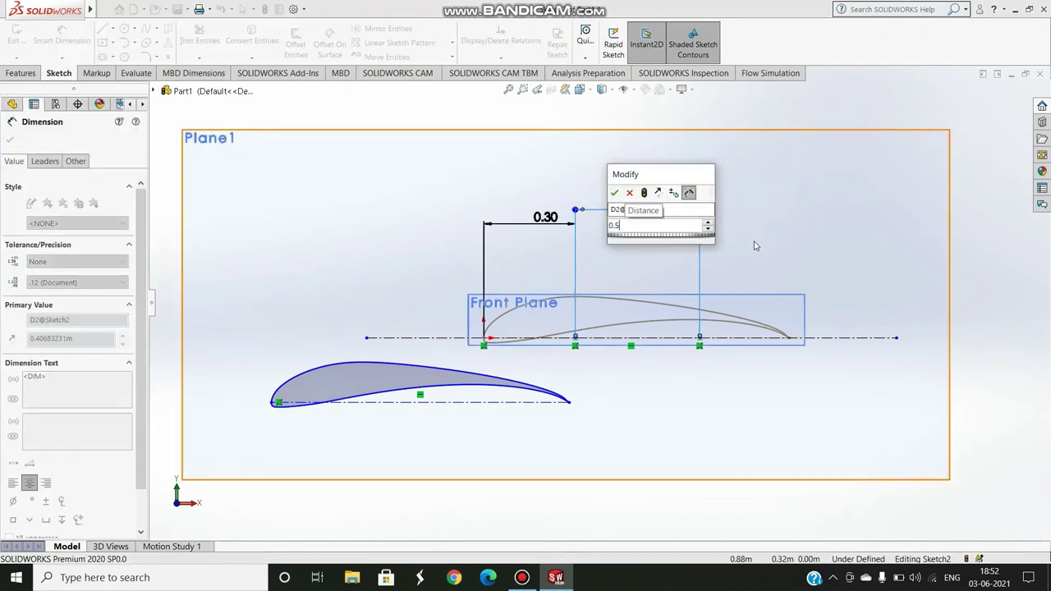
key(Return)
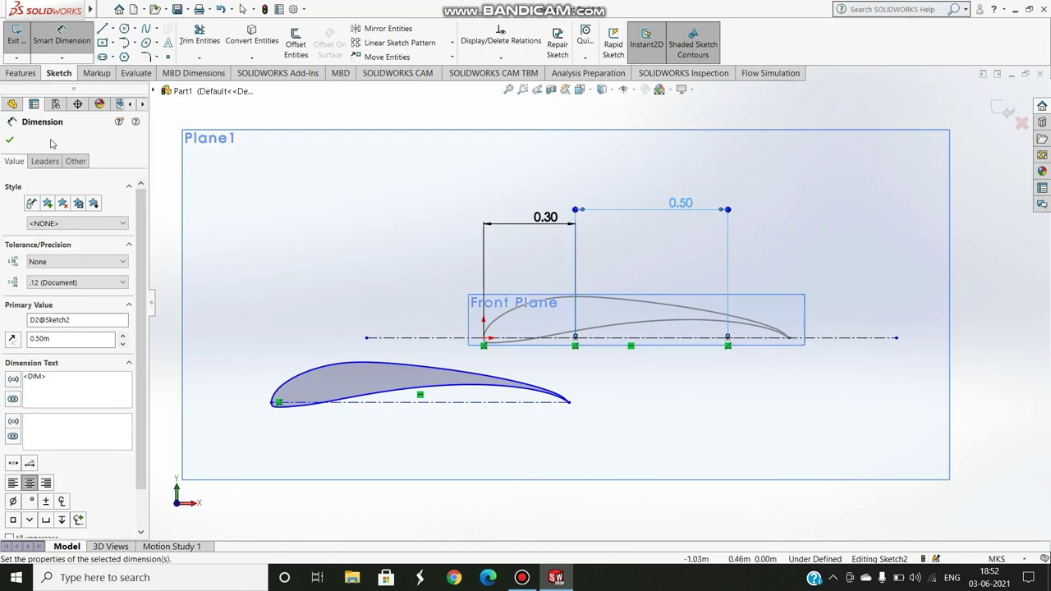
click(9, 141)
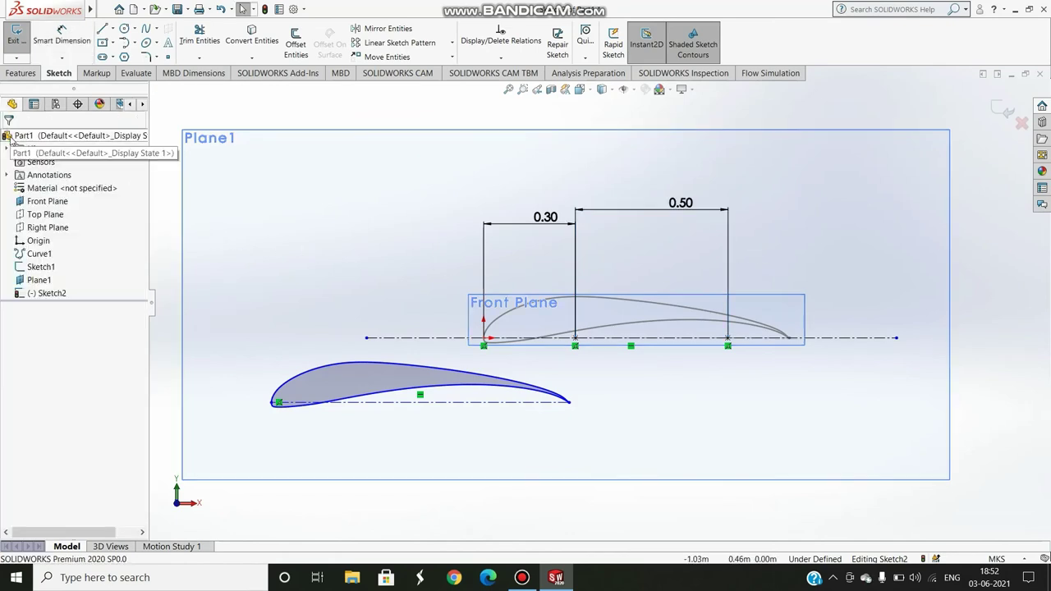
- Make the tip airfoil's trailing edge coincident with the point at the 0.50 end
click(569, 403)
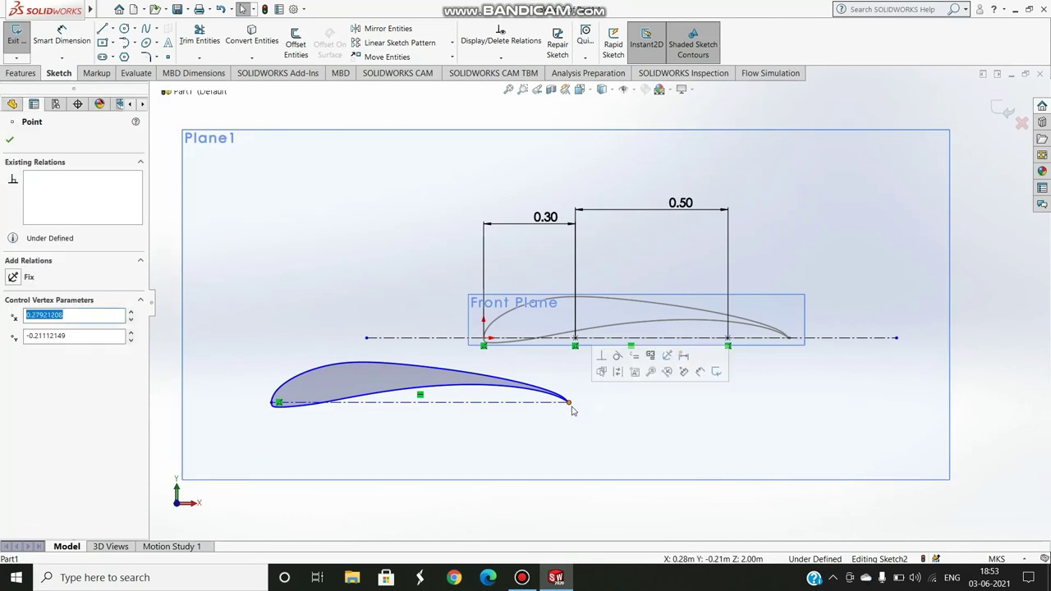
ctrl+click(729, 339)
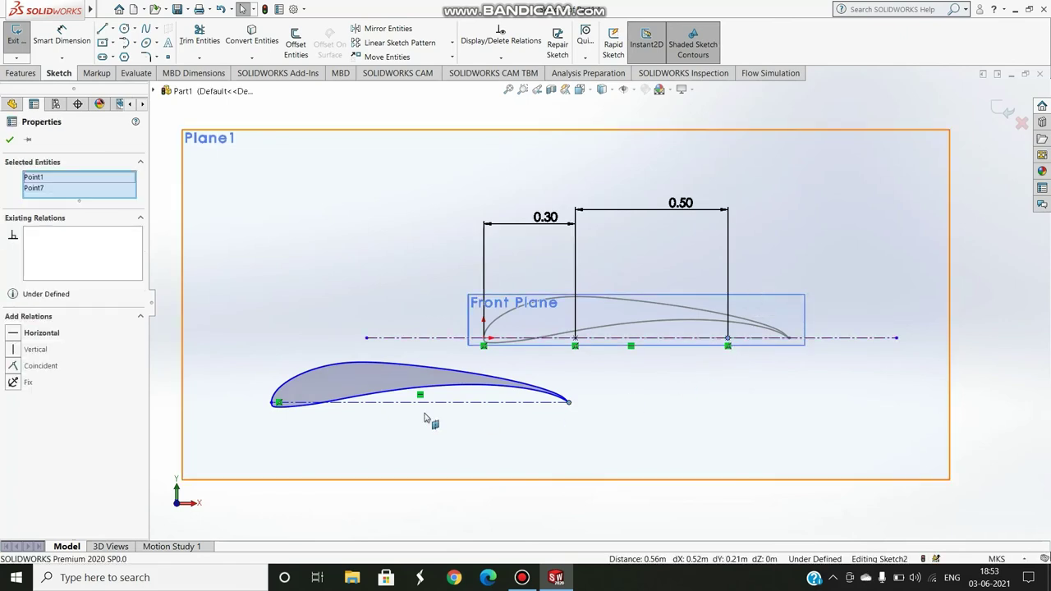
click(15, 367)
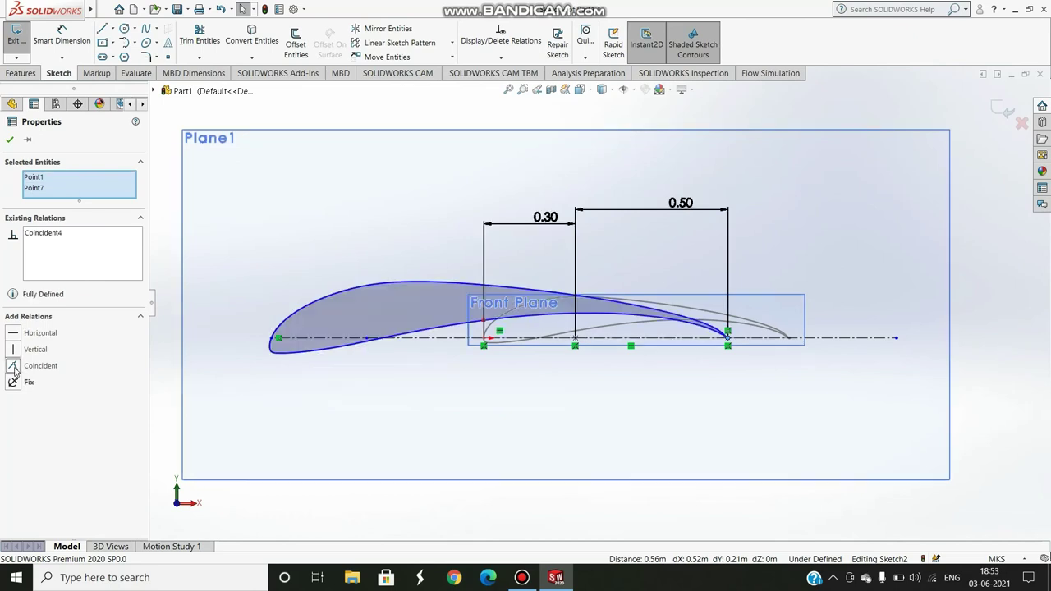
click(10, 140)
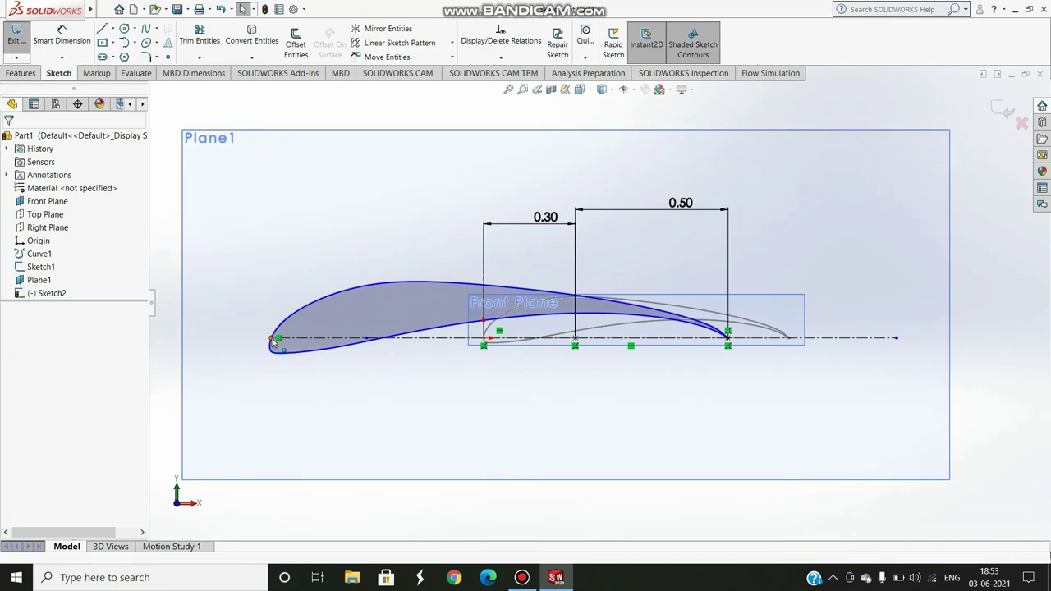
- Make the leading edge coincident with the 0.30 point and exit Sketch2
click(273, 339)
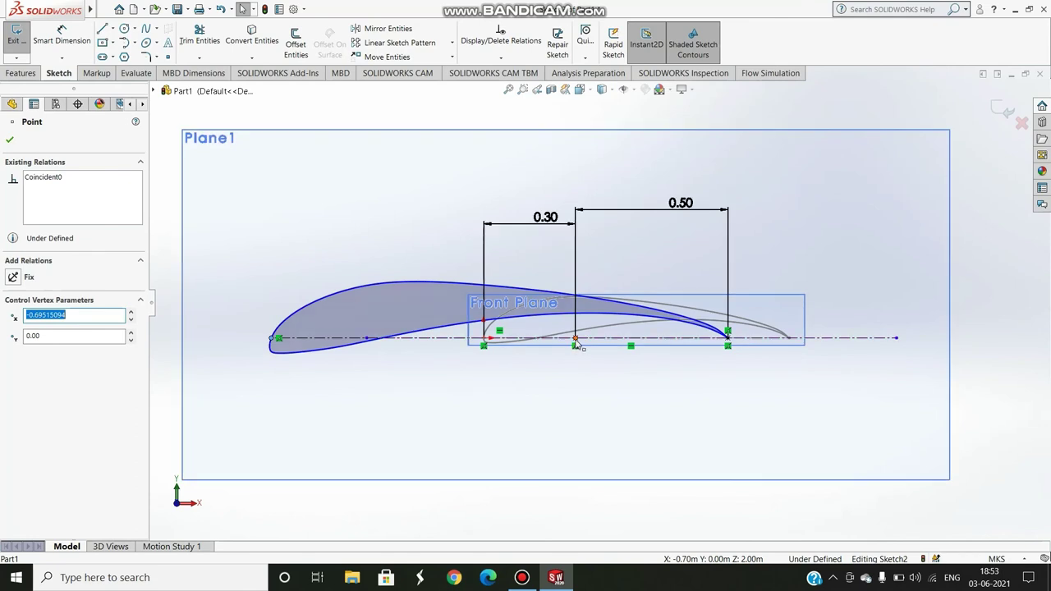
ctrl+click(576, 338)
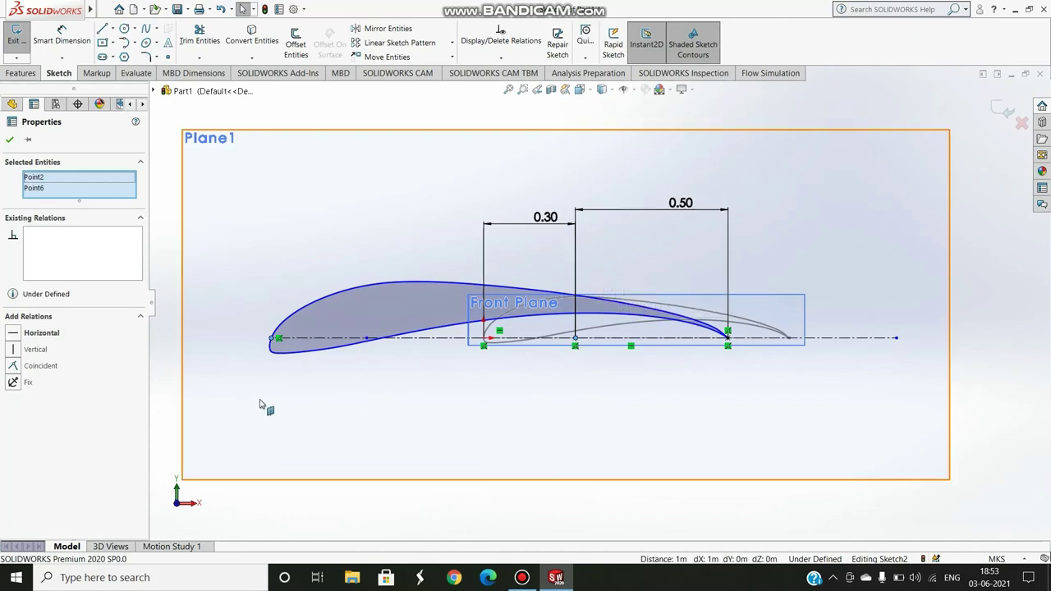
click(13, 366)
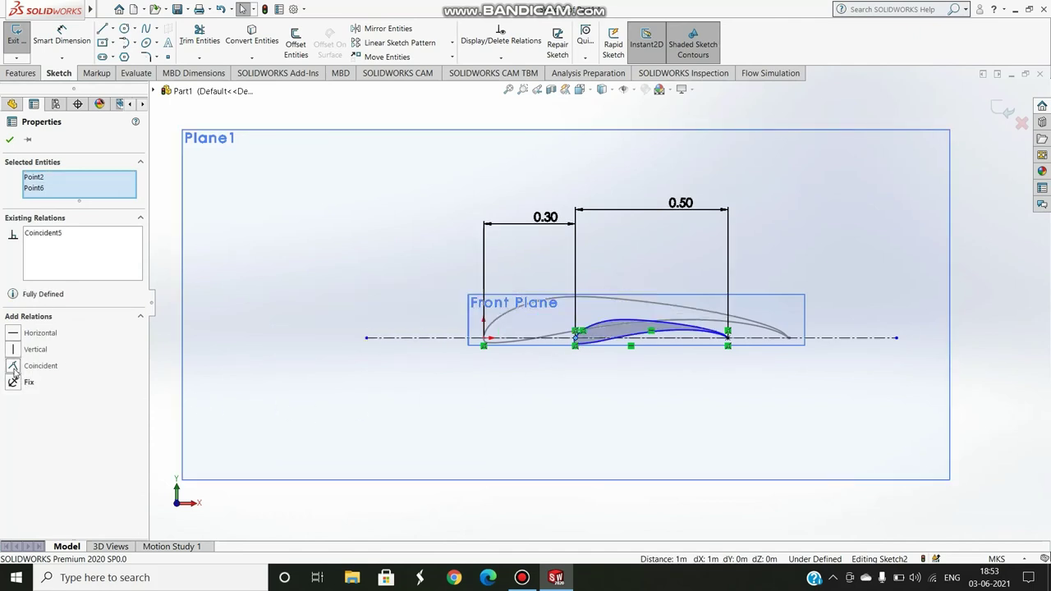
click(393, 359)
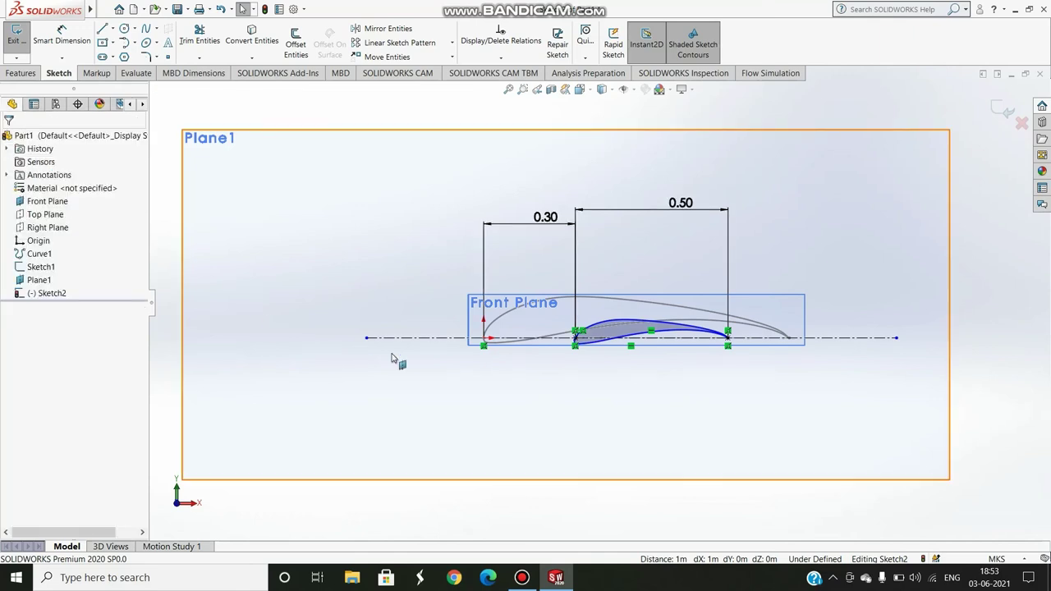
click(999, 111)
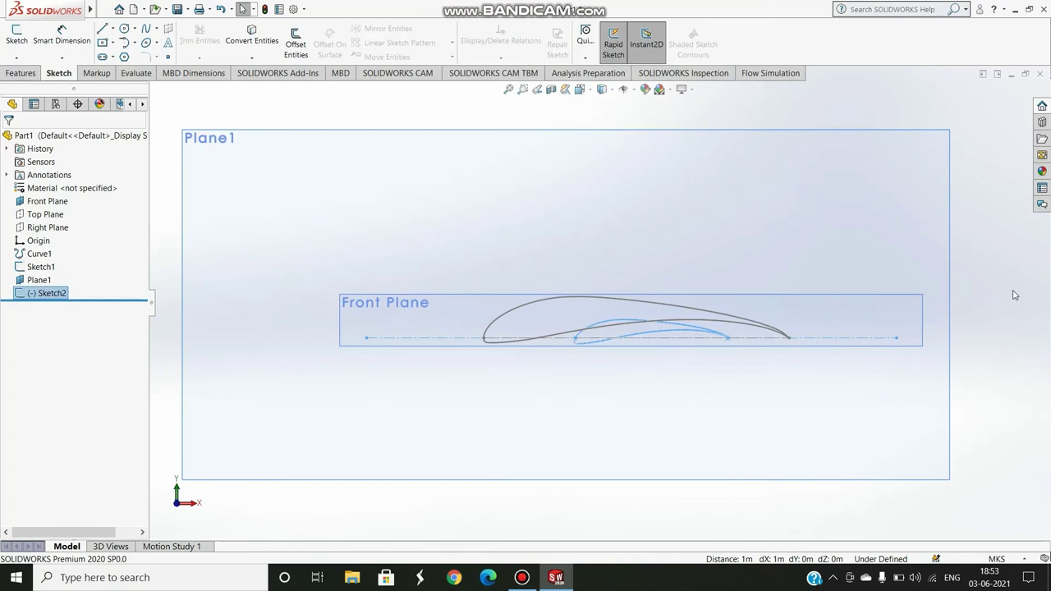
- Loft the Sketch2 tip airfoil to the Sketch1 root airfoil, creating Loft1 as a tapered solid wing
mouse_move(1014, 295)
middle_down()
mouse_move(976, 332)
mouse_move(981, 319)
mouse_move(973, 324)
middle_up()
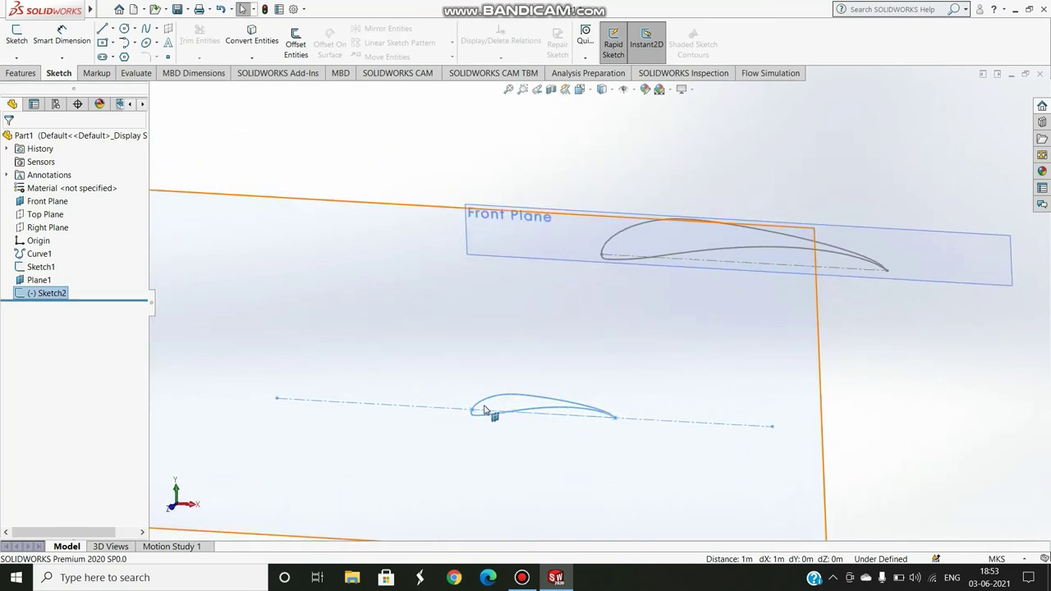
middle_drag(907, 333, 818, 319)
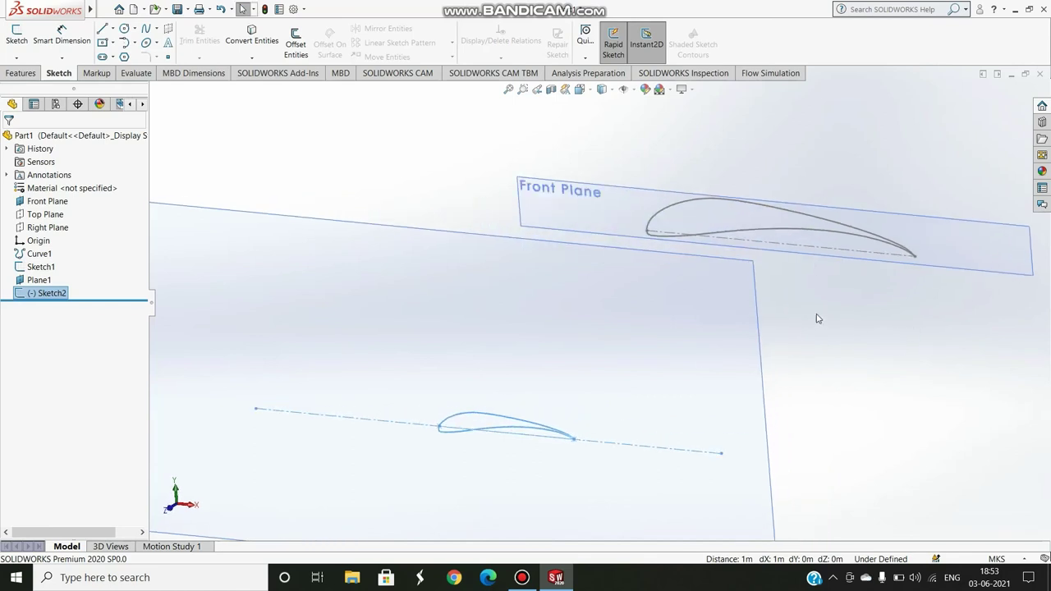
click(17, 75)
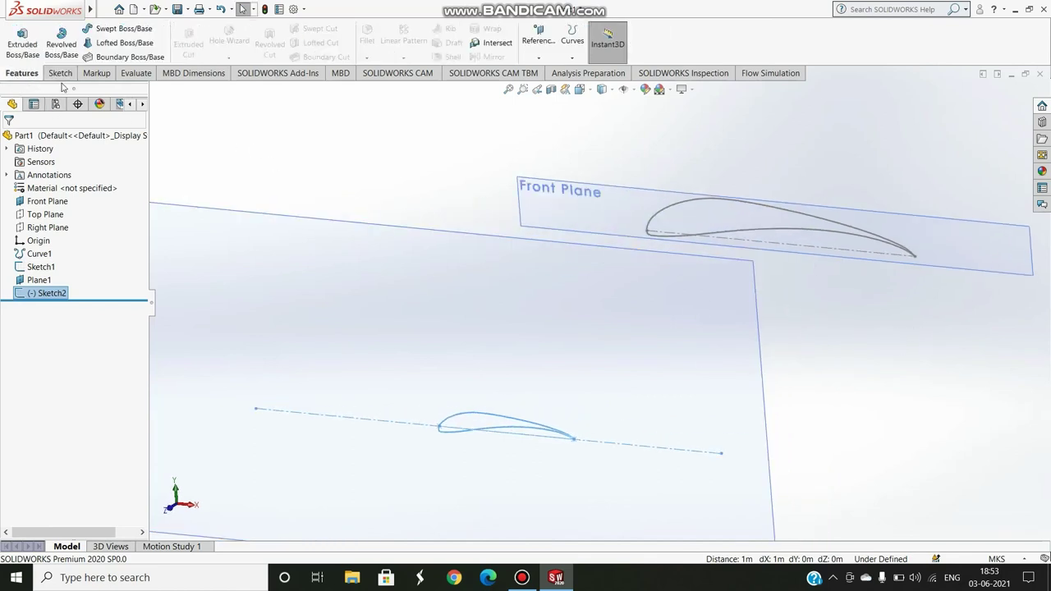
click(125, 45)
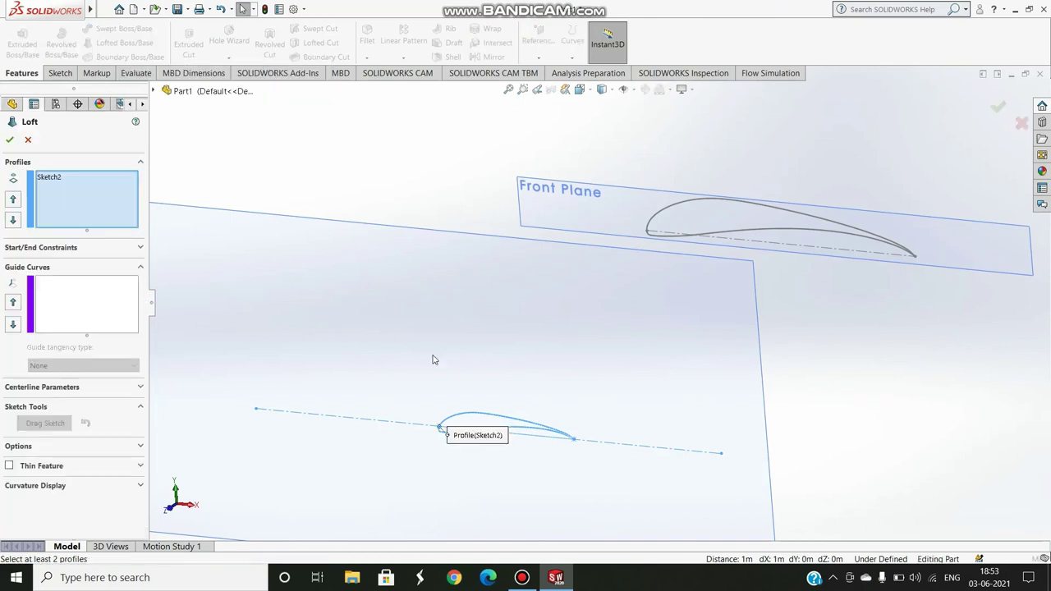
right_click(91, 181)
click(124, 197)
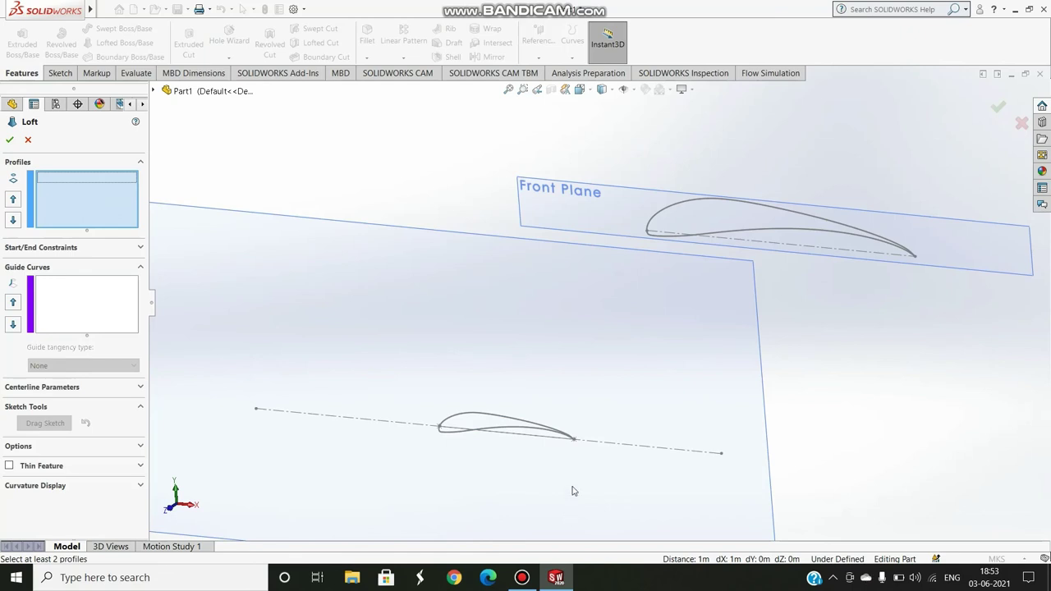
click(574, 442)
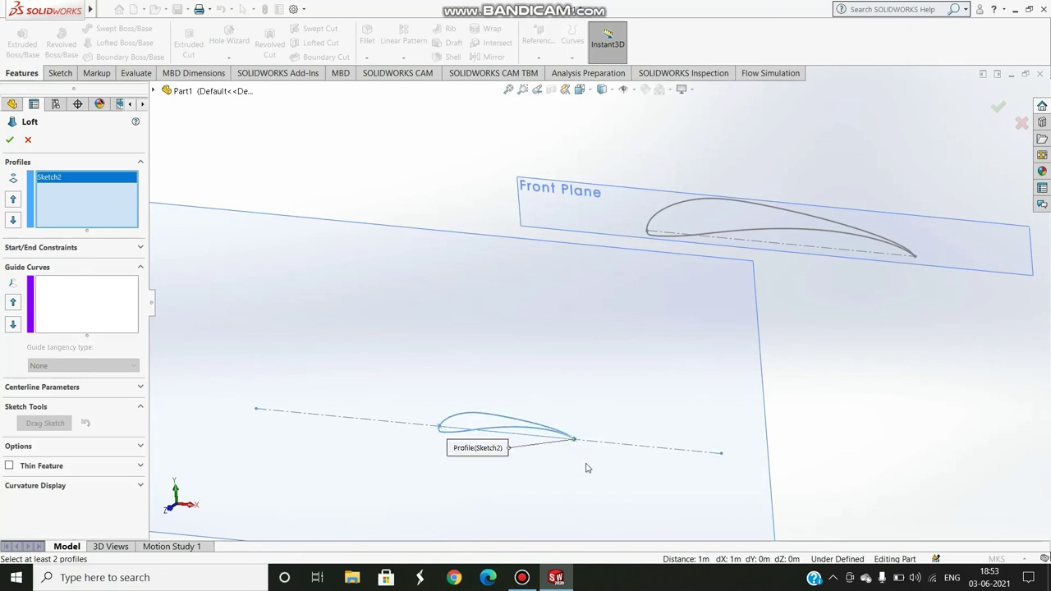
click(915, 257)
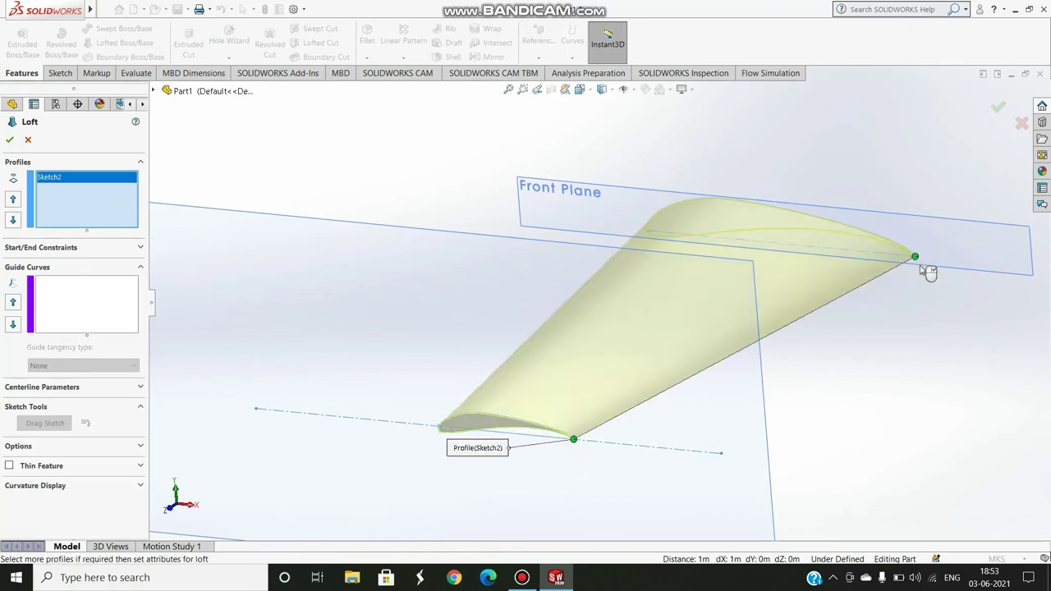
click(10, 139)
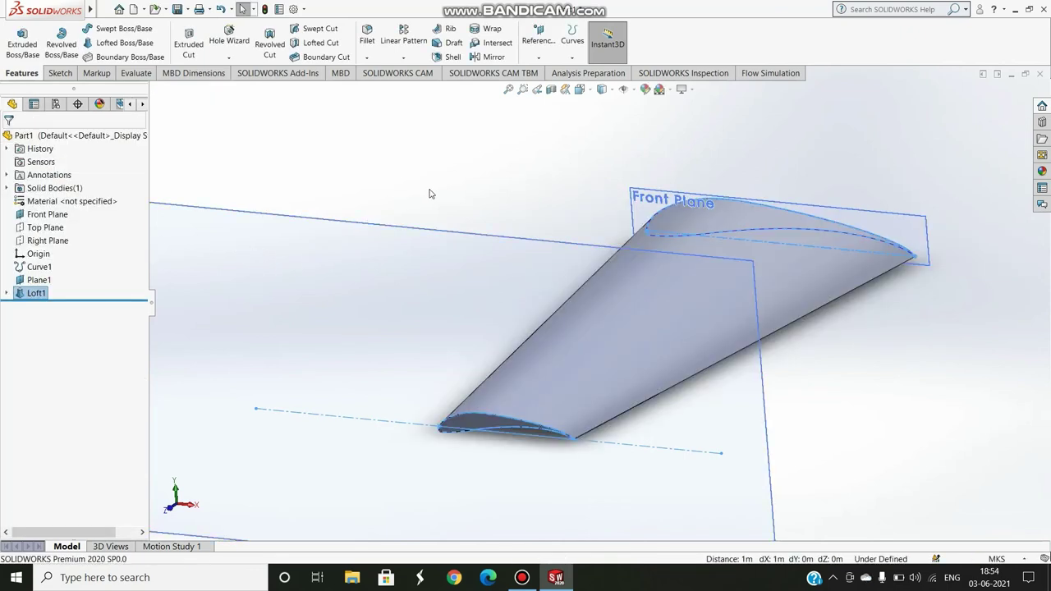